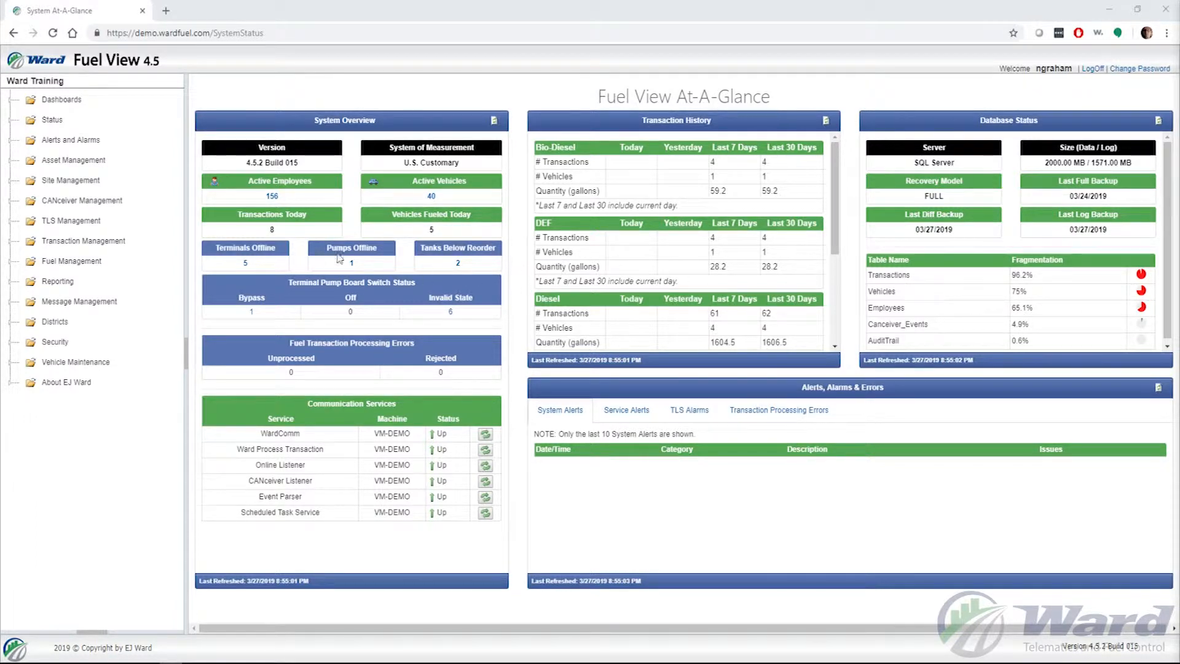
# - Open the TLS Alarms list and review the details of the first alarm record
pyautogui.click(14, 223)
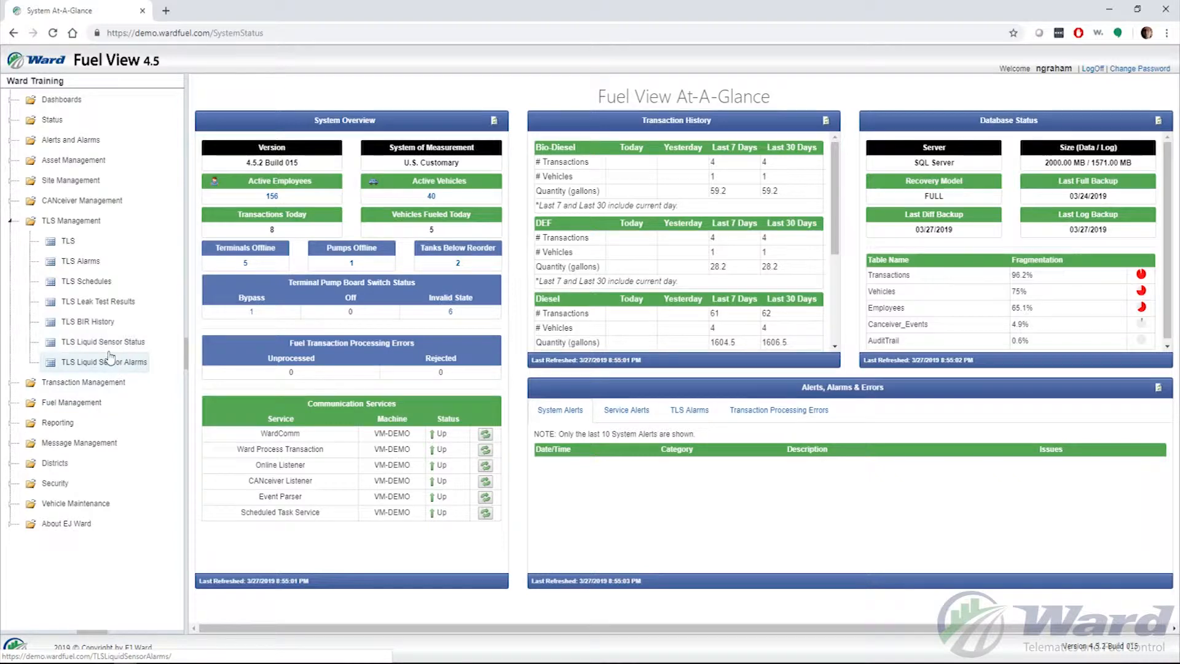
pyautogui.click(94, 263)
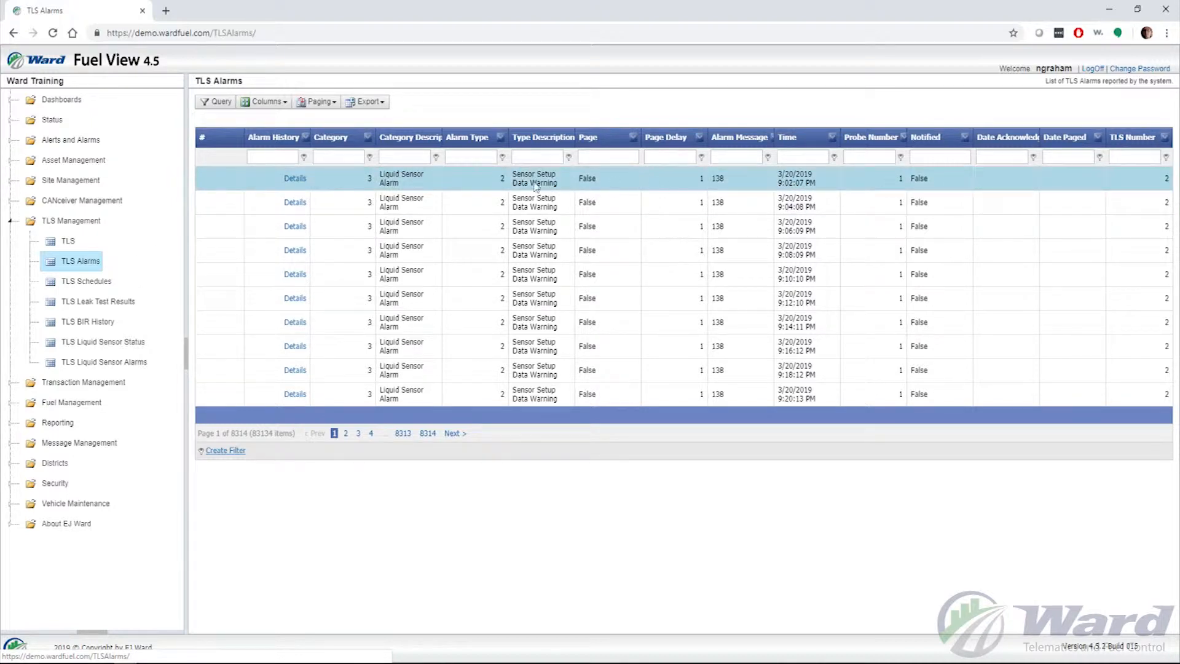
pyautogui.click(294, 178)
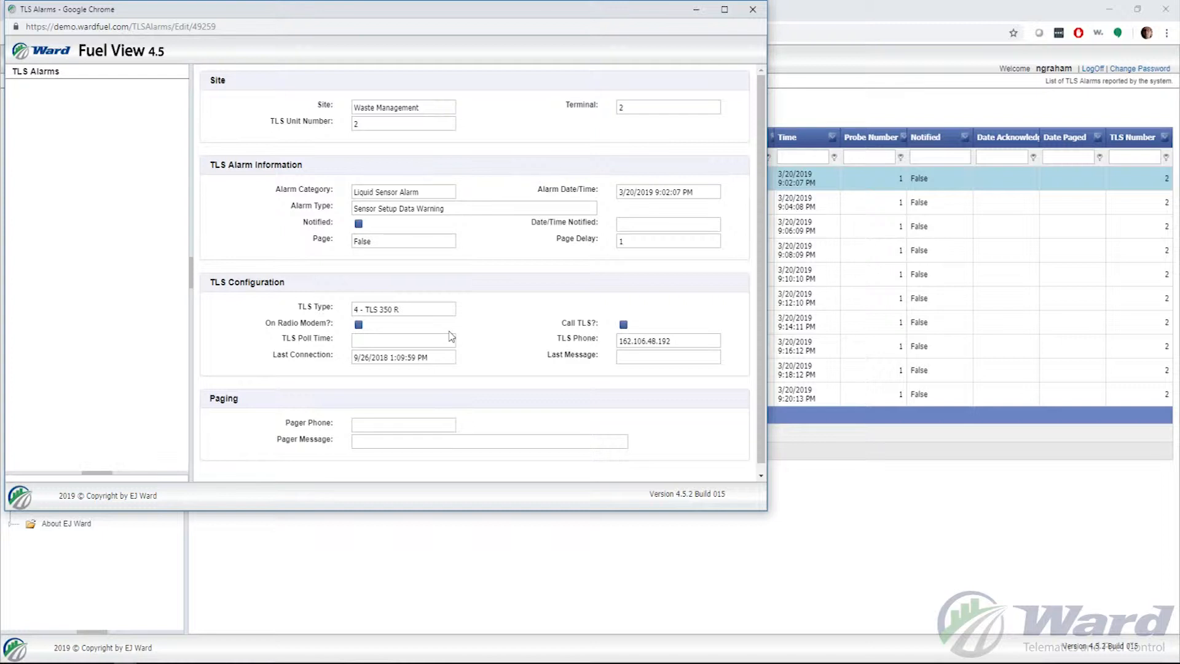
pyautogui.scroll(-1, 434, 341)
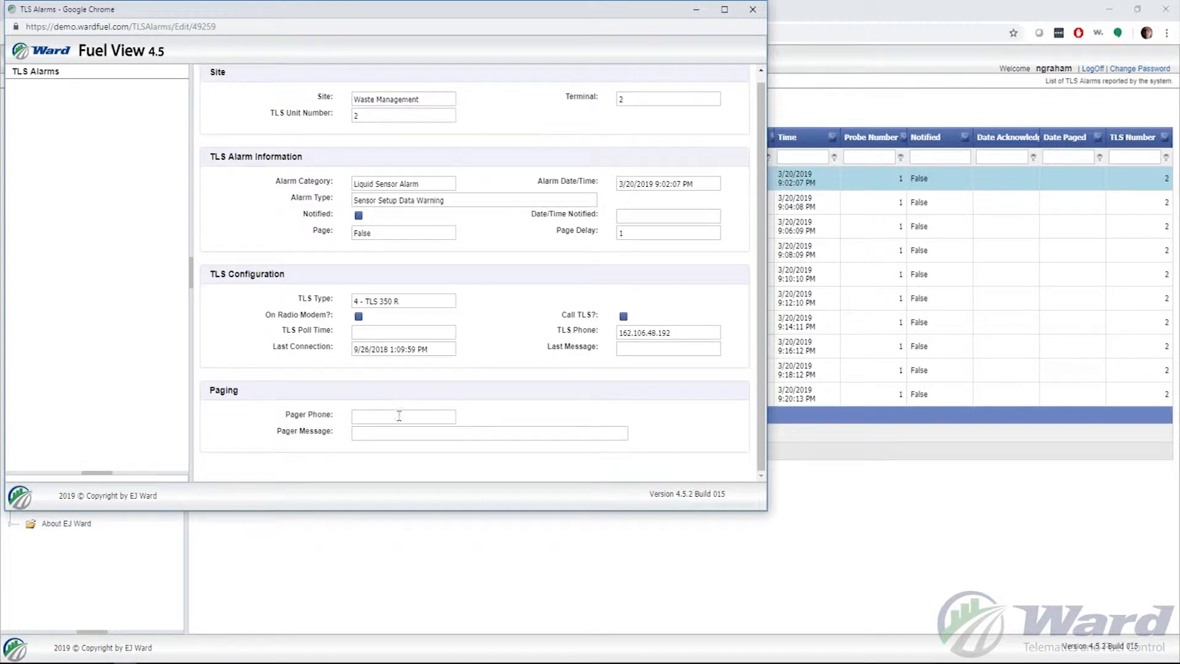
pyautogui.scroll(1, 478, 443)
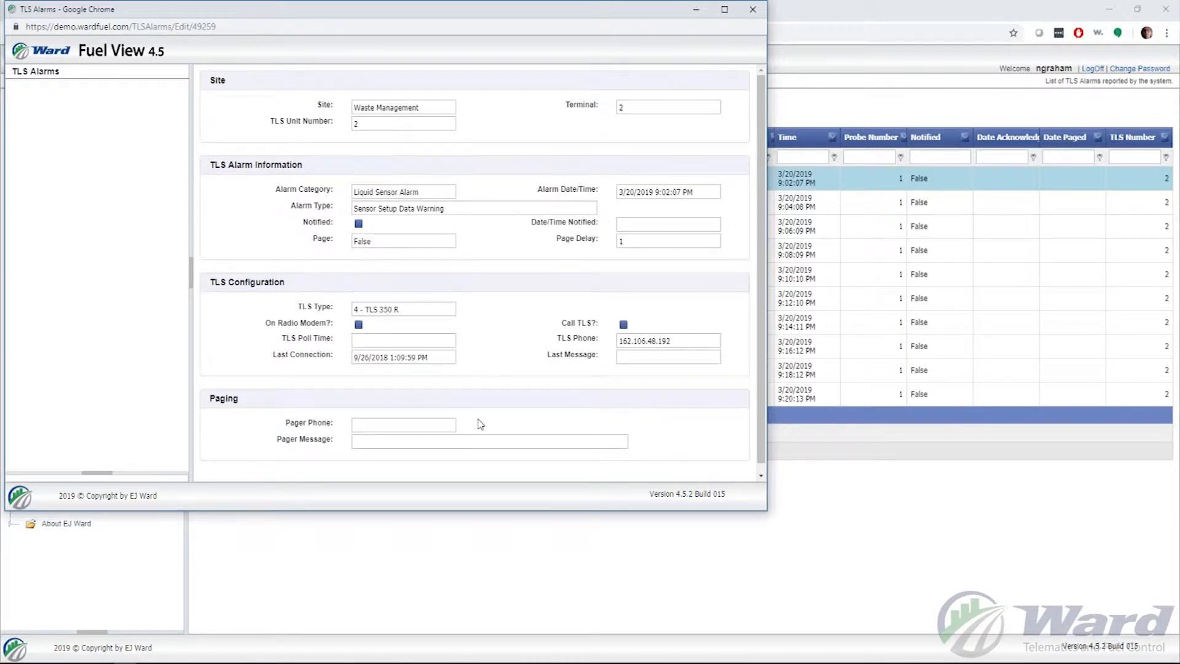
pyautogui.click(754, 10)
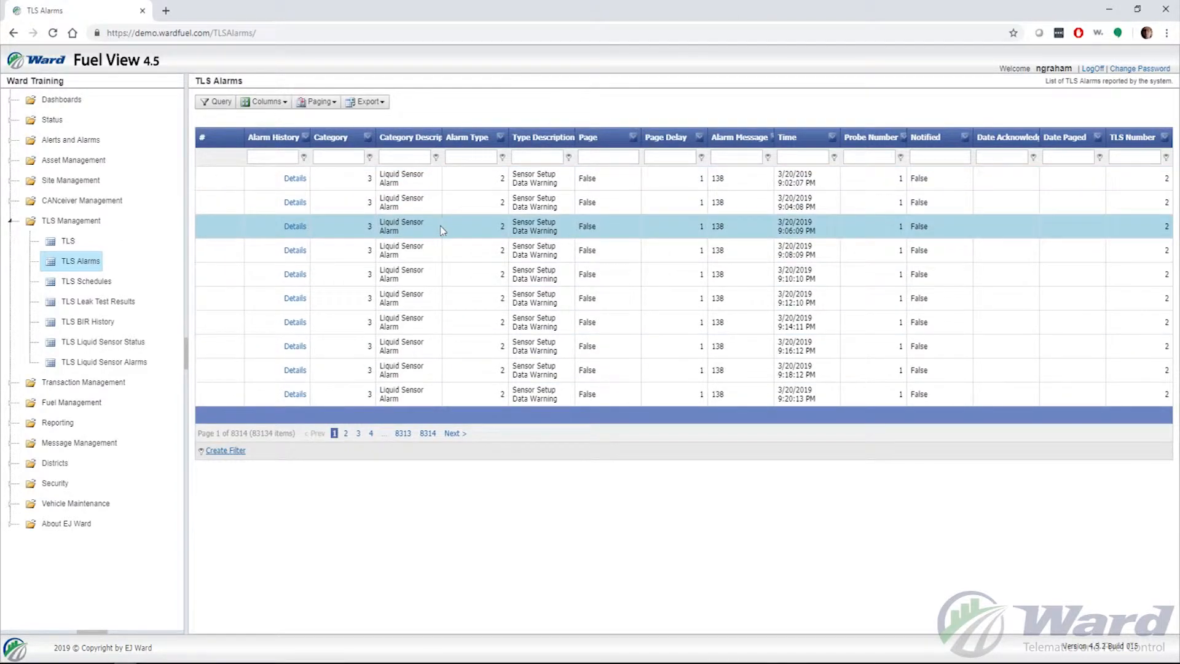
# - Review the TLS Schedules, Leak Test Results, BIR History, Liquid Sensor Status and Liquid Sensor Alarms pages
pyautogui.click(91, 283)
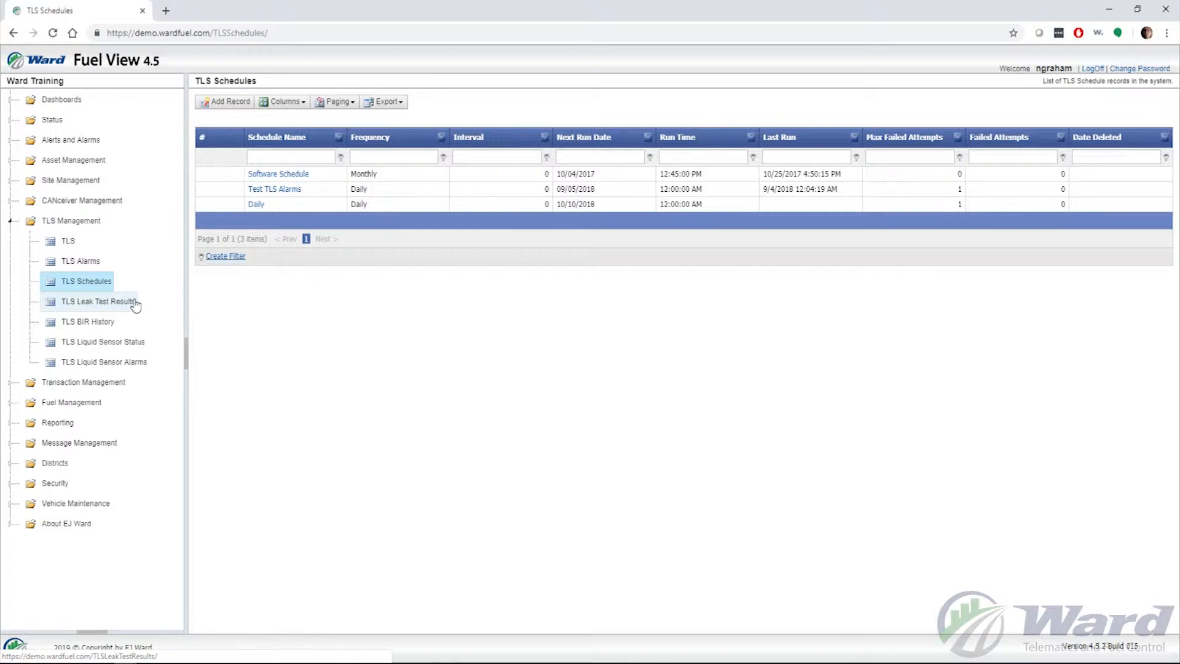
pyautogui.click(136, 304)
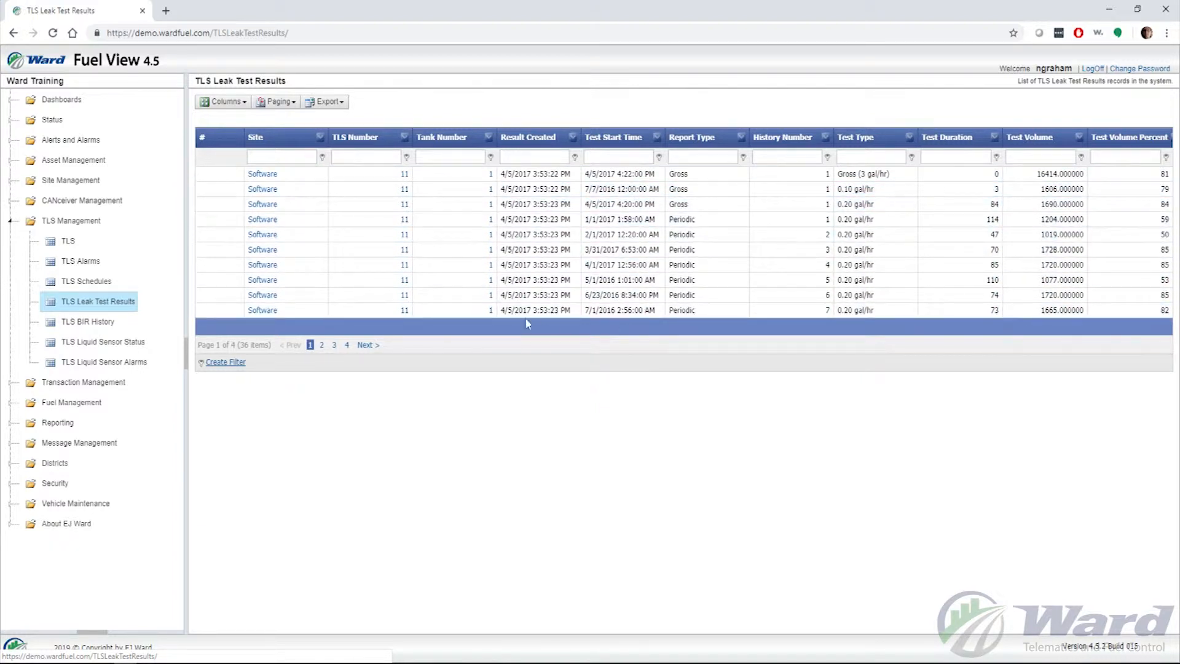
pyautogui.click(74, 323)
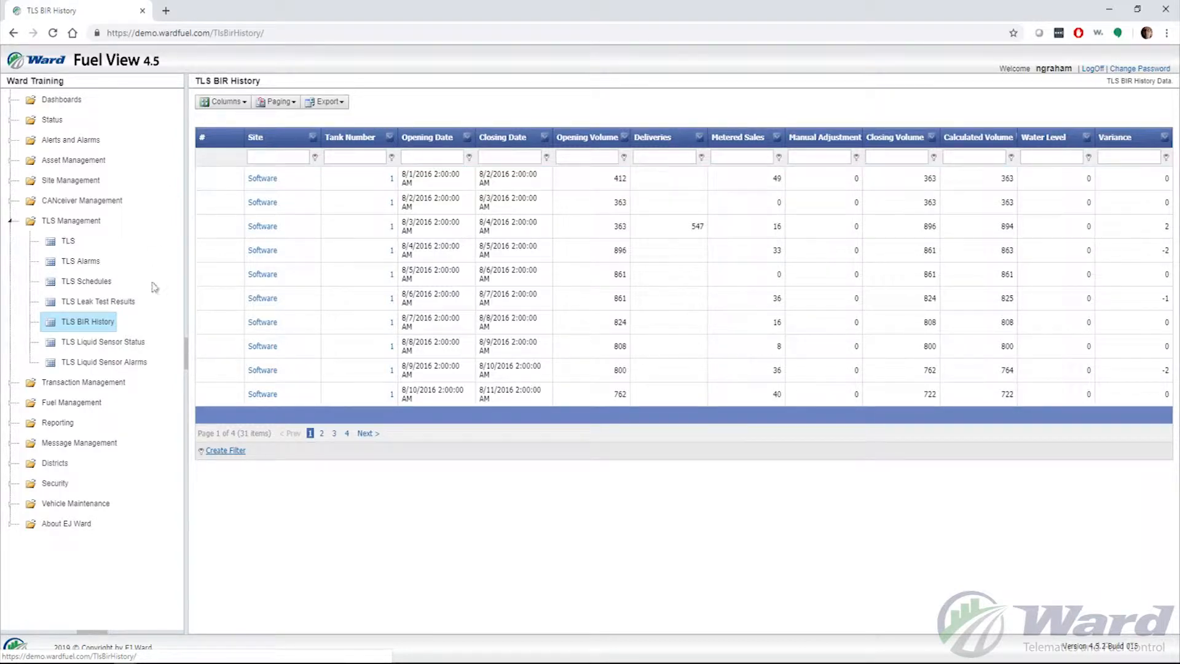
pyautogui.click(130, 348)
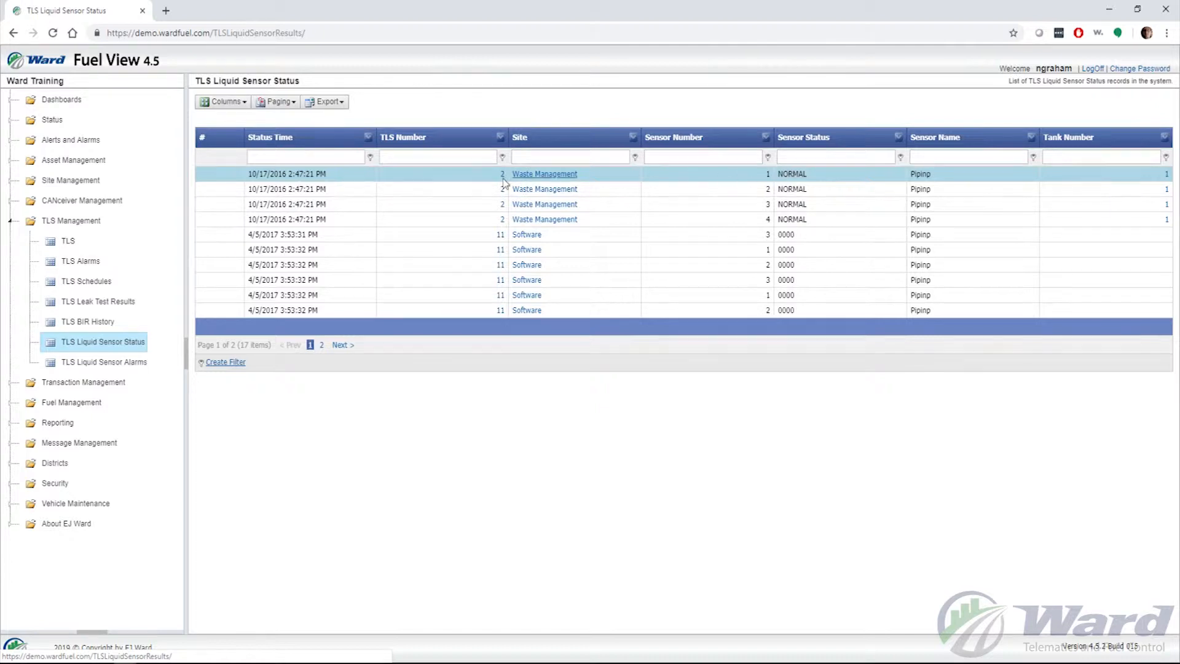
pyautogui.click(102, 366)
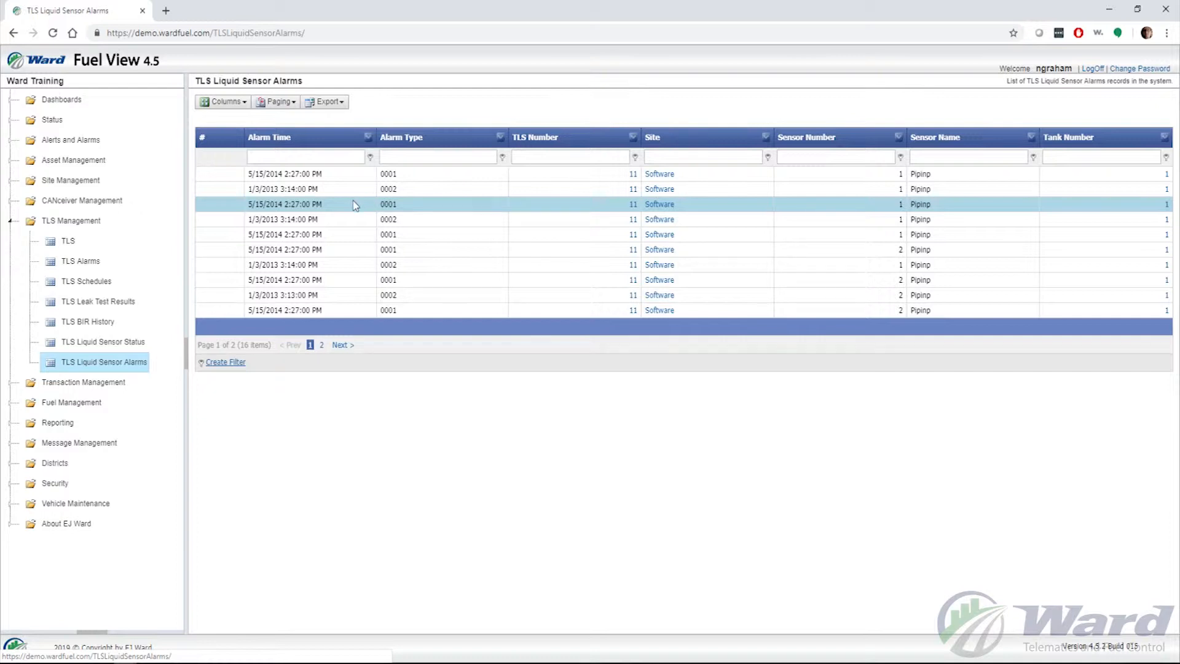
# - Start a new TLS schedule record named "Training TLS" with the next run date 3/27/2019
pyautogui.click(97, 287)
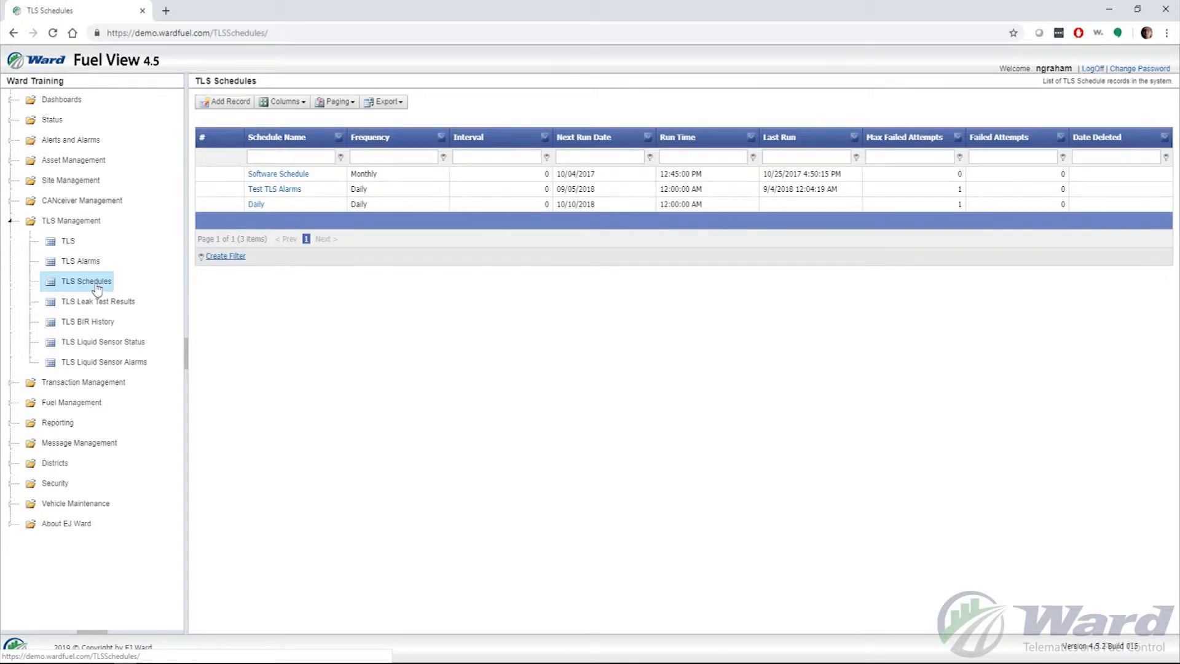
pyautogui.click(230, 106)
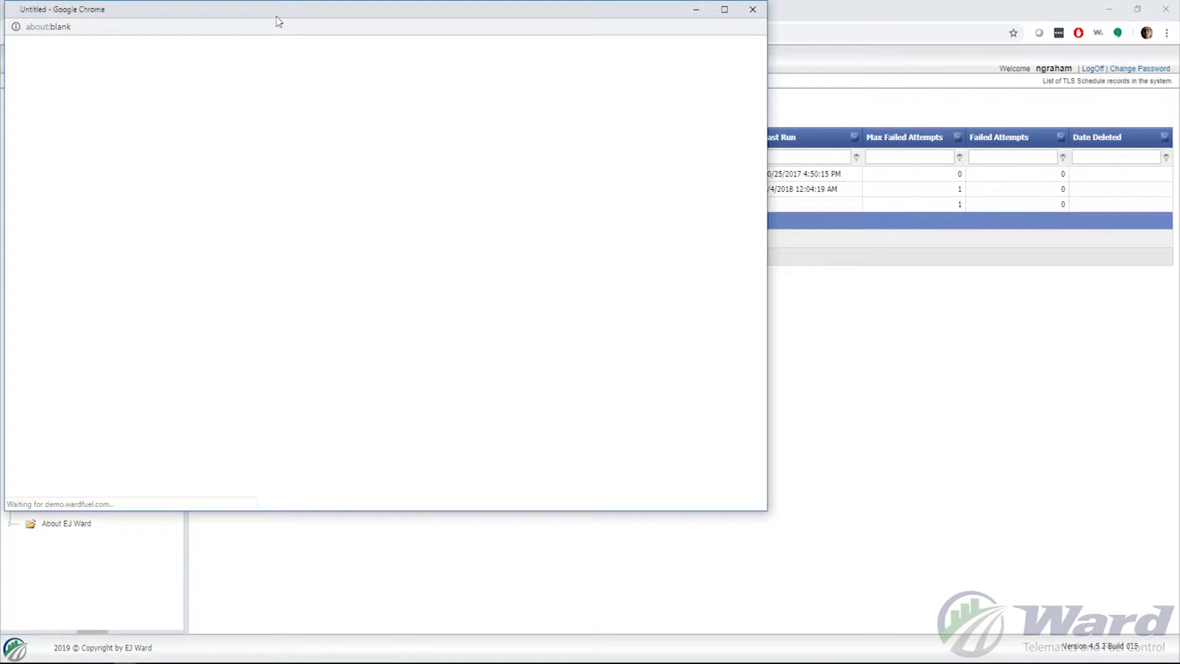
pyautogui.moveTo(277, 16); pyautogui.dragTo(522, 65)
pyautogui.click(647, 157)
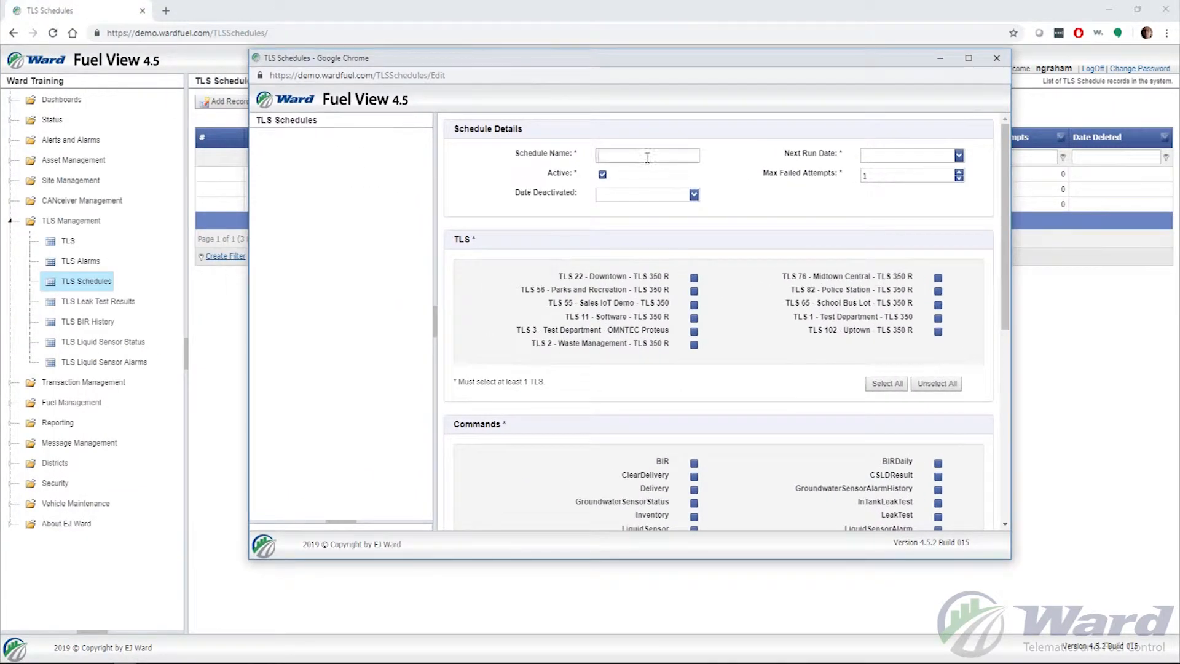
pyautogui.write('Traini')
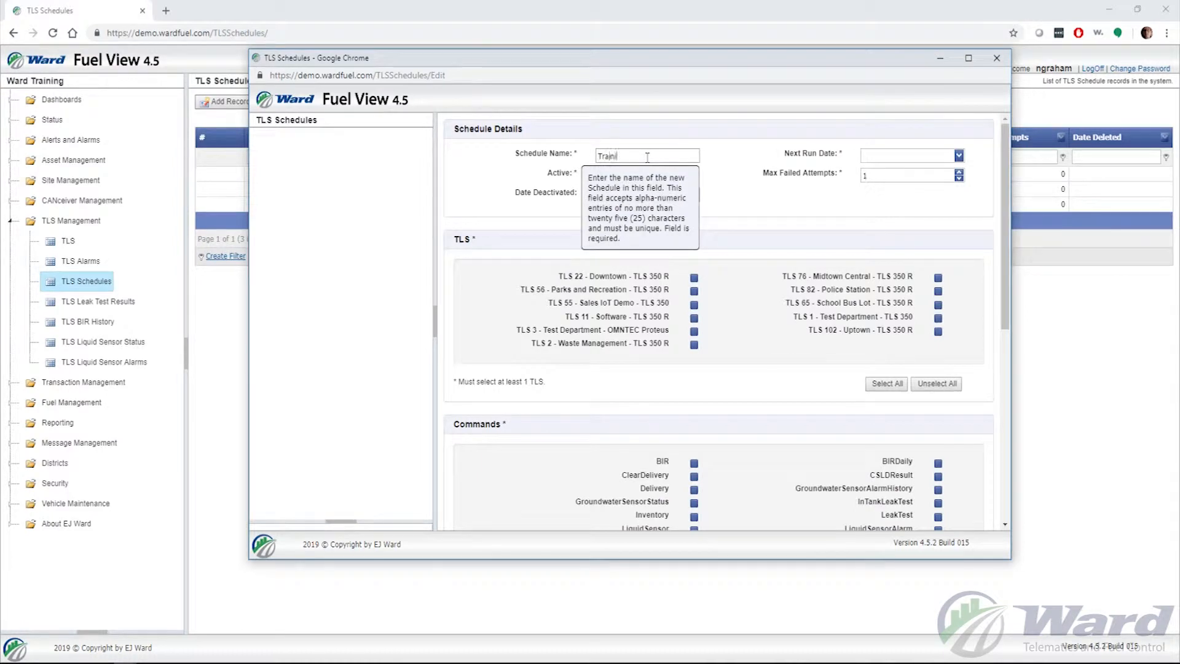
pyautogui.write('ng TLS')
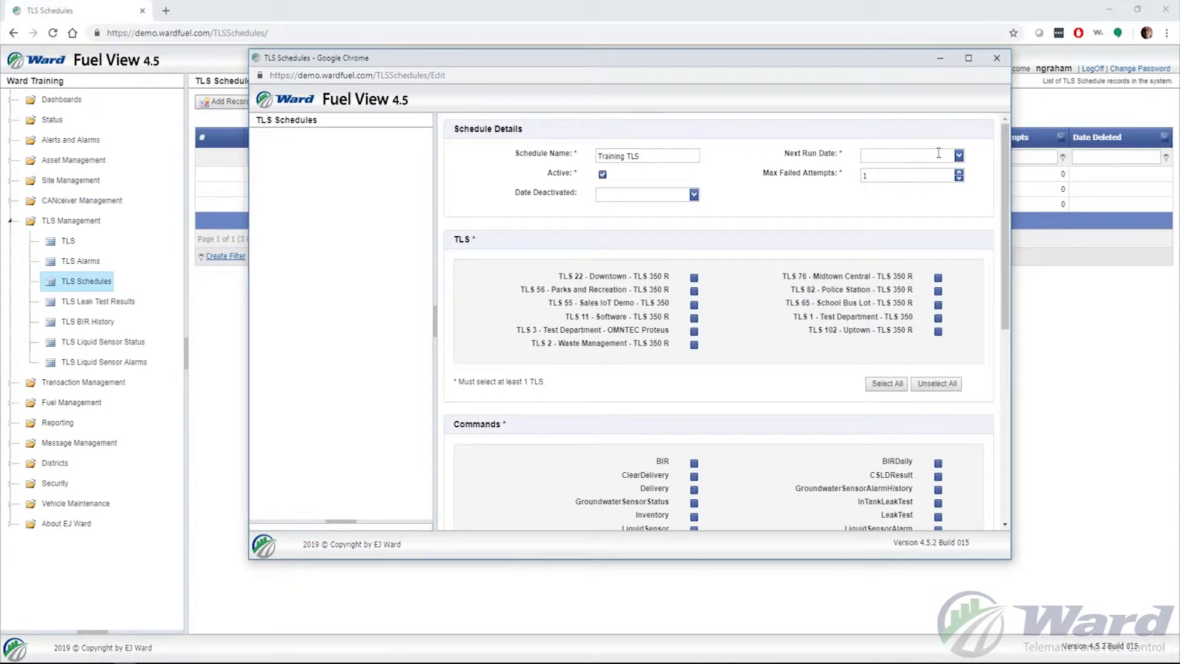
pyautogui.click(960, 156)
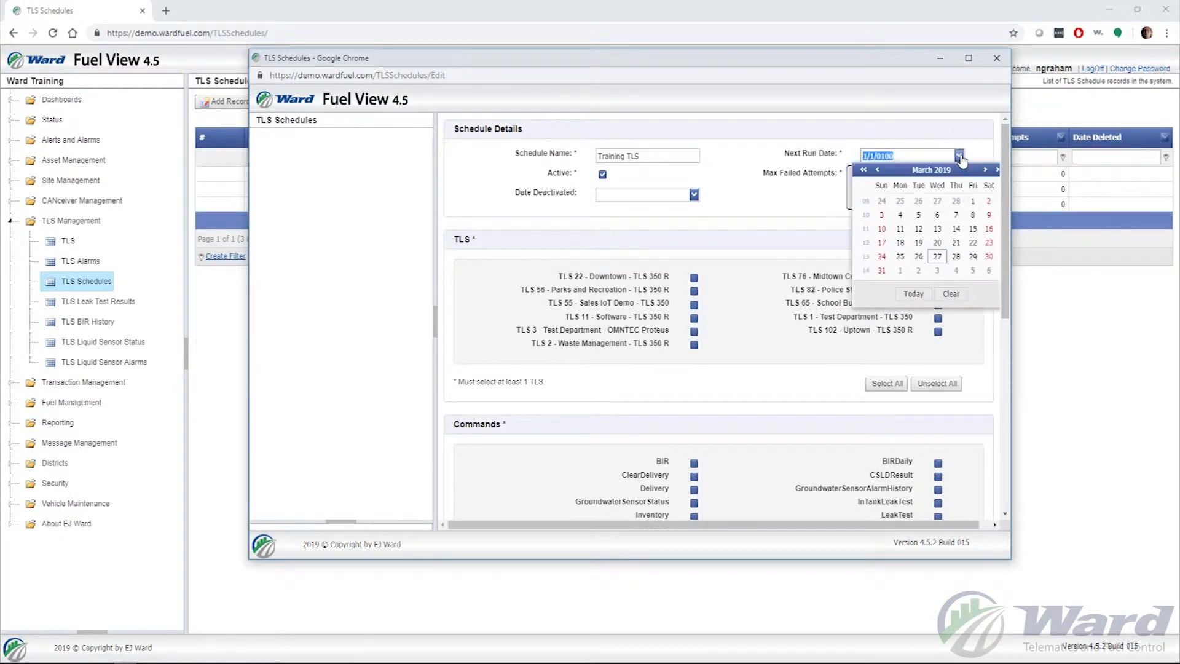
pyautogui.click(937, 256)
pyautogui.click(788, 193)
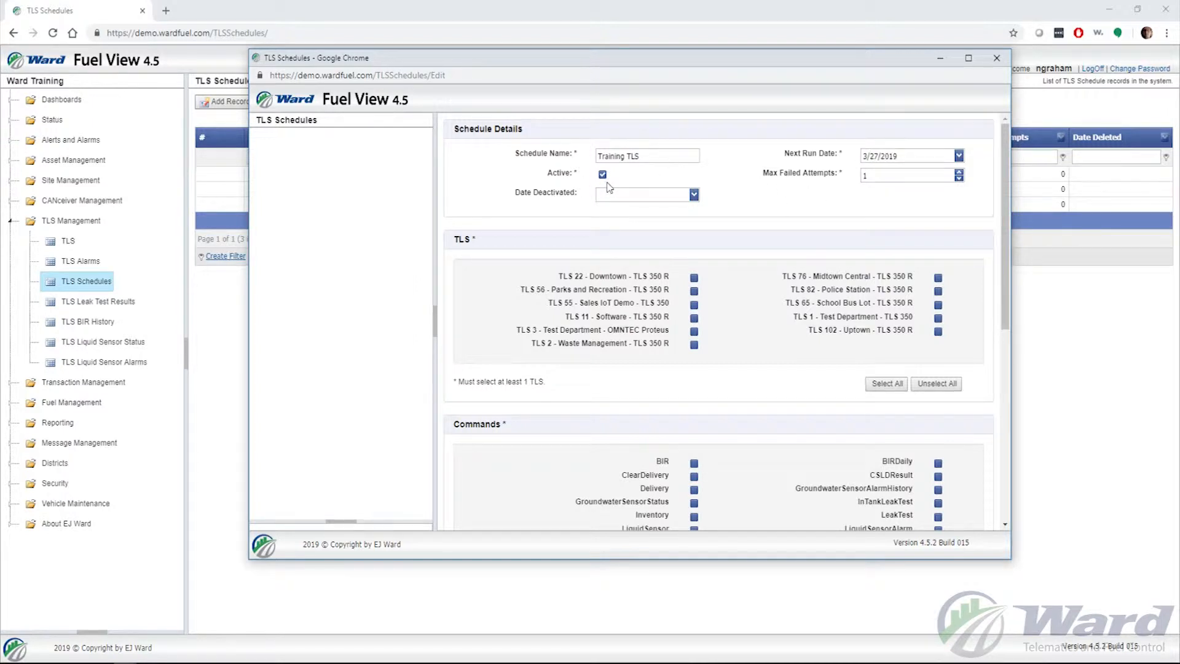
# - Include TLS 1 - Test Department - TLS 350 in the new schedule
pyautogui.moveTo(604, 179)
pyautogui.click(870, 178)
pyautogui.click(879, 195)
pyautogui.click(879, 177)
pyautogui.click(939, 318)
# - Enable the BIR, ClearDelivery and Delivery commands for the schedule
pyautogui.scroll(-4, 760, 344)
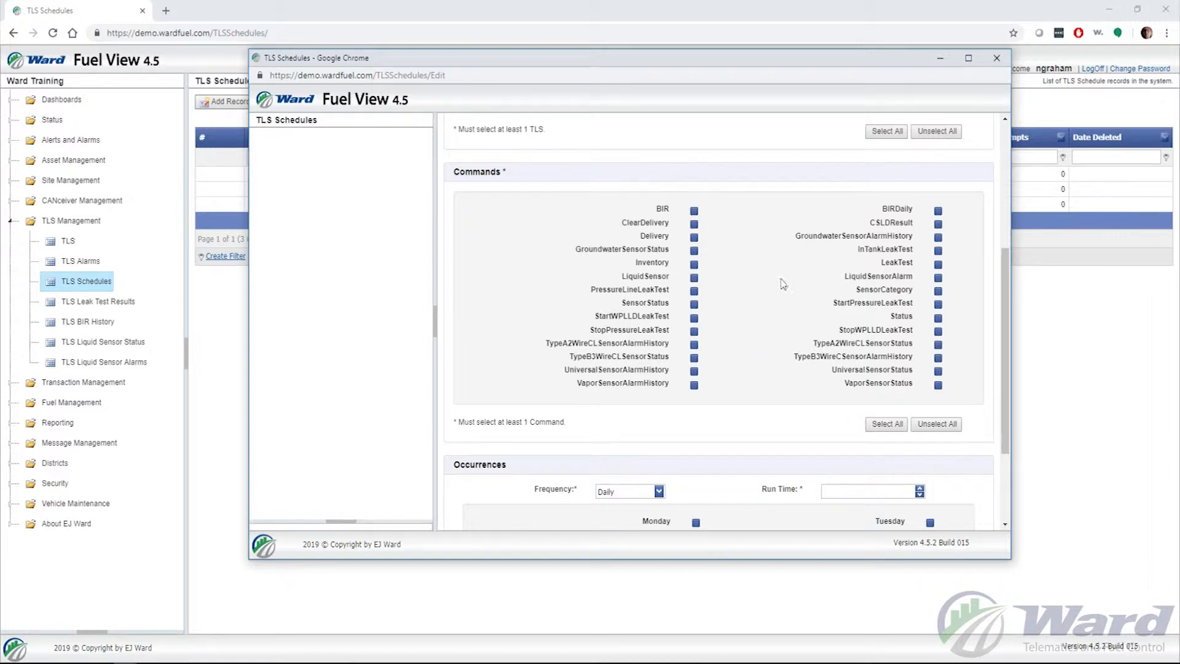
pyautogui.click(695, 211)
pyautogui.click(695, 225)
# - Try the Constant frequency under the schedule's occurrences and return it to Daily
pyautogui.scroll(-1, 752, 317)
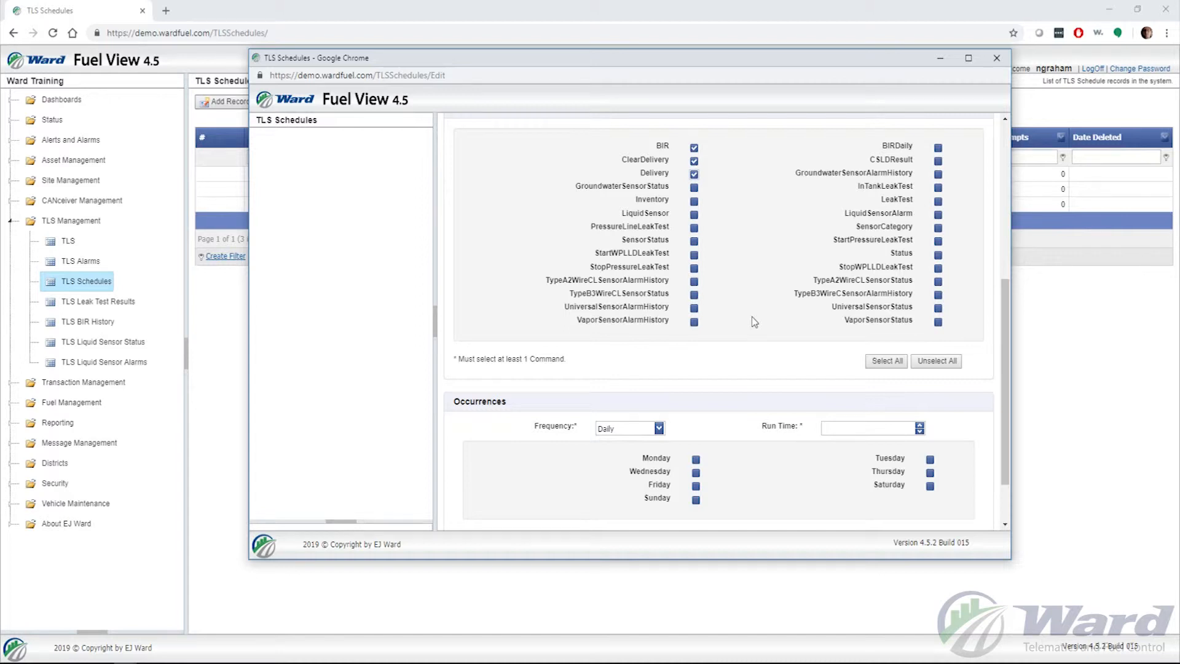
pyautogui.scroll(-1, 755, 322)
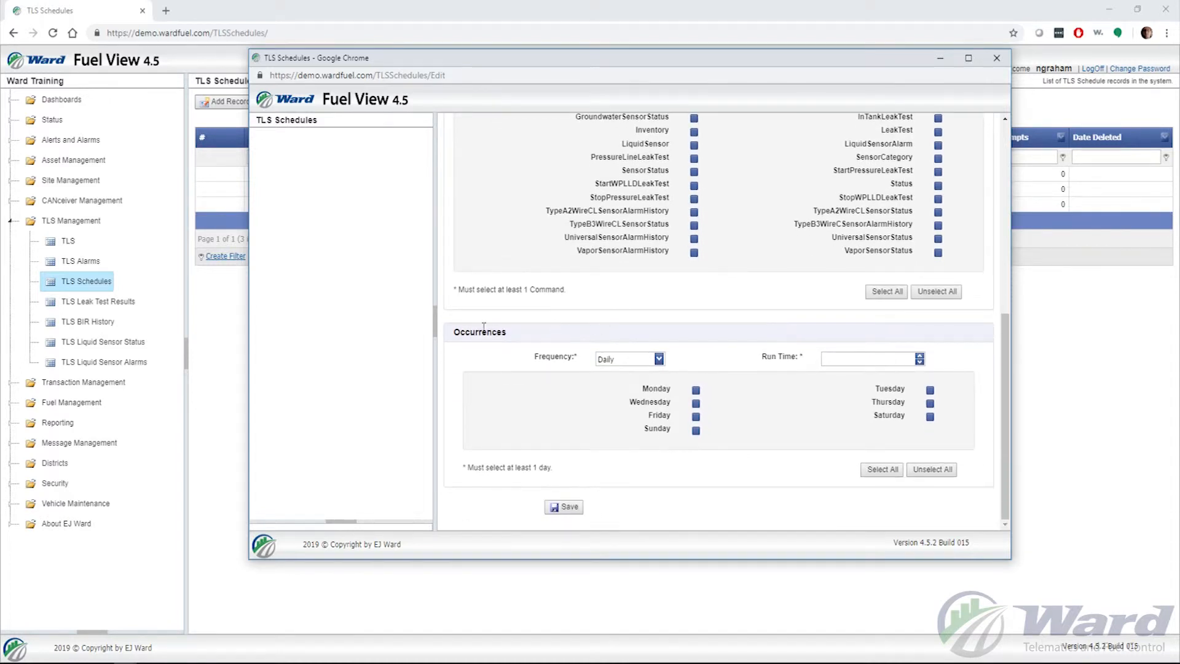
pyautogui.click(659, 360)
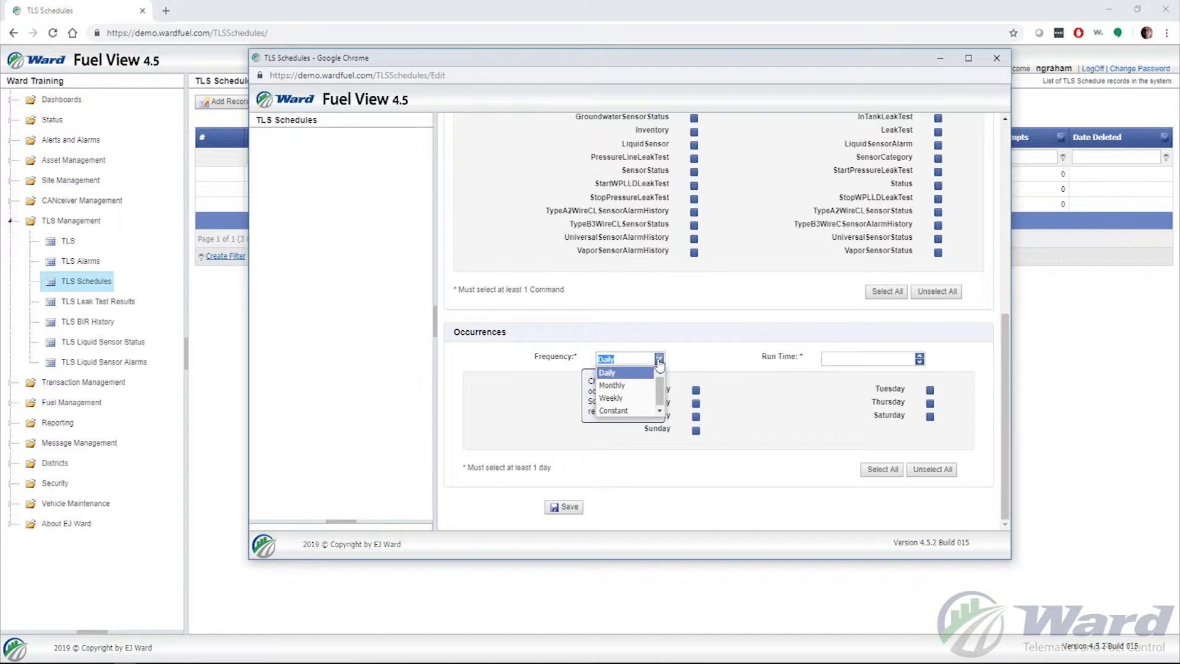
pyautogui.click(633, 410)
pyautogui.click(720, 433)
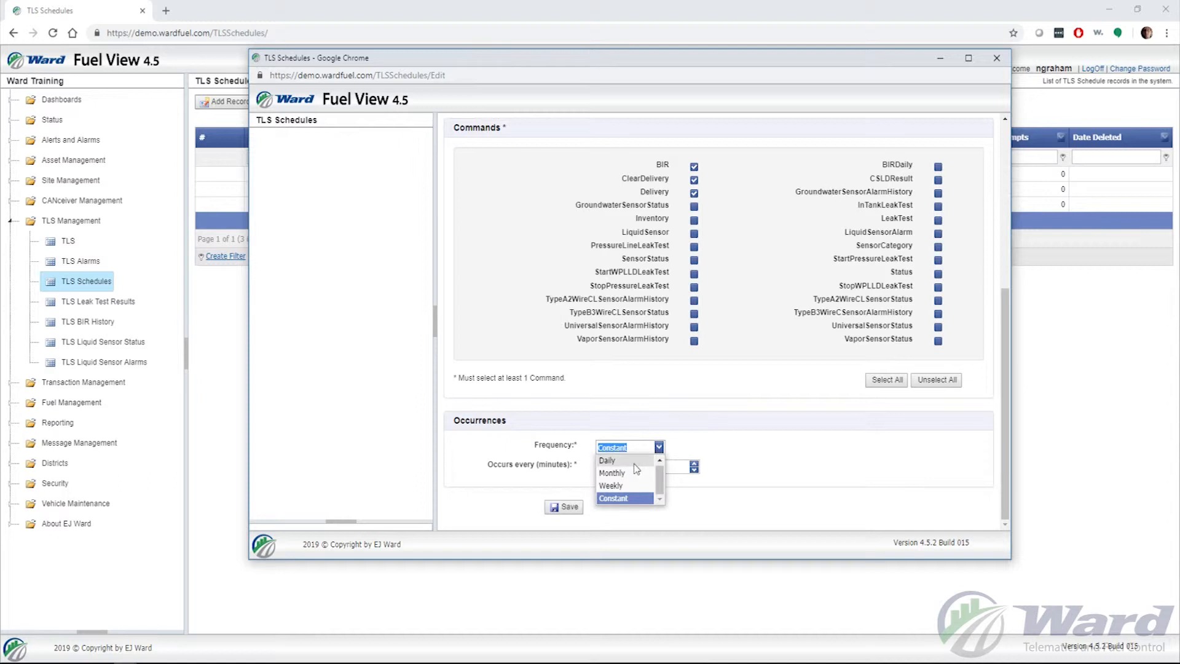
pyautogui.click(609, 460)
# - Set the run time of the daily schedule to 01:00 AM
pyautogui.scroll(-2, 724, 453)
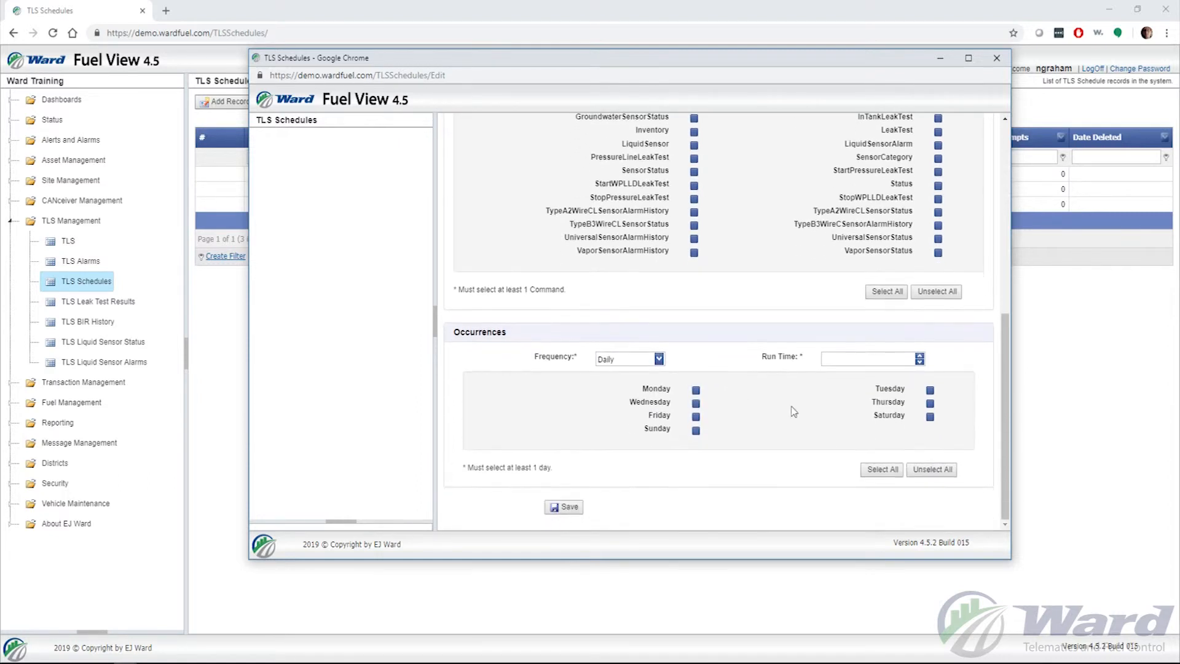
pyautogui.click(837, 360)
pyautogui.click(833, 360)
pyautogui.click(830, 359)
pyautogui.click(845, 361)
pyautogui.write('10')
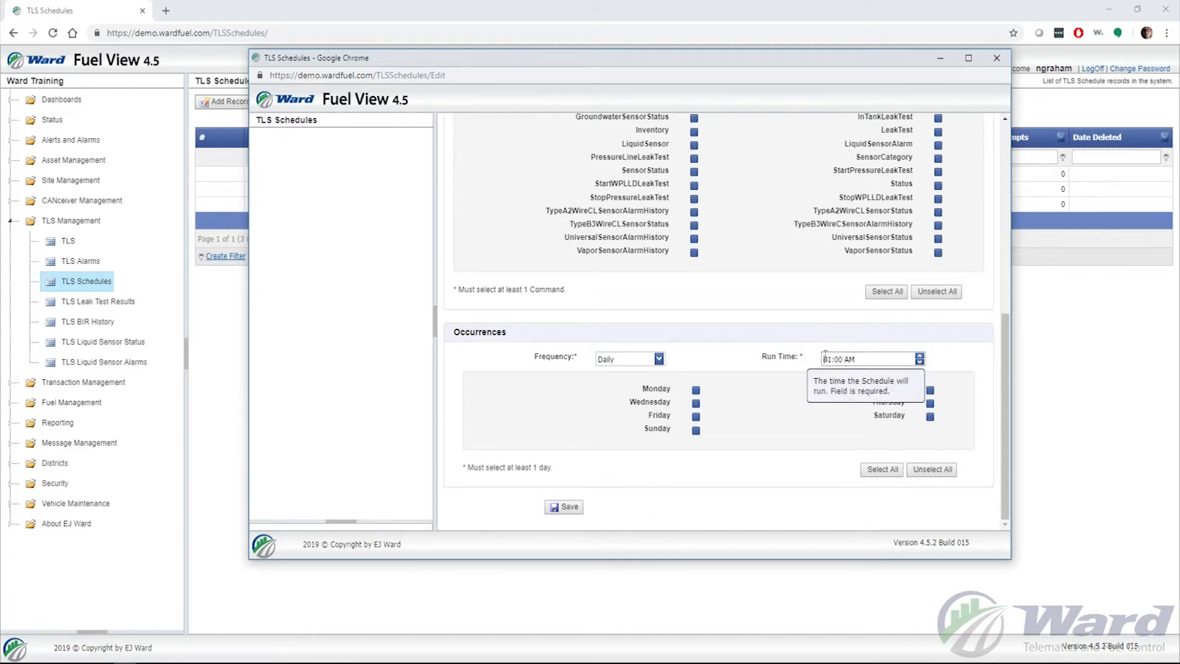
# - Set the schedule to run on Monday, Tuesday, Wednesday, Thursday and Friday
pyautogui.click(696, 417)
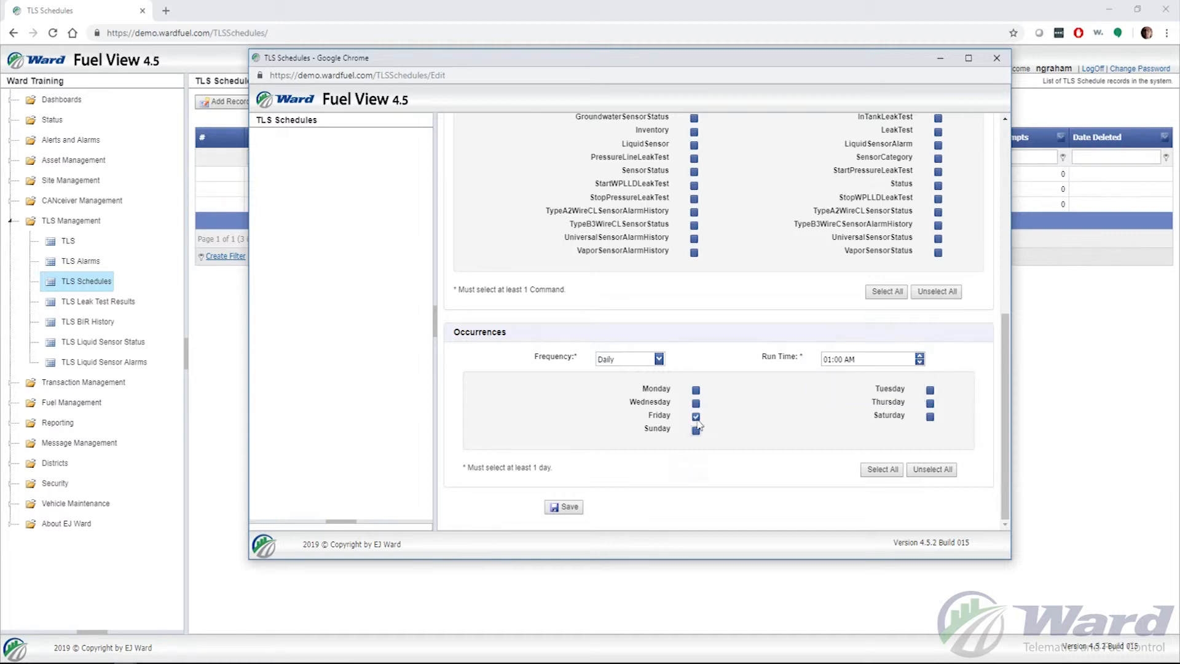
pyautogui.click(697, 390)
pyautogui.click(931, 390)
pyautogui.click(696, 404)
pyautogui.click(930, 404)
# - Save the new TLS schedule and close its record window
pyautogui.click(564, 509)
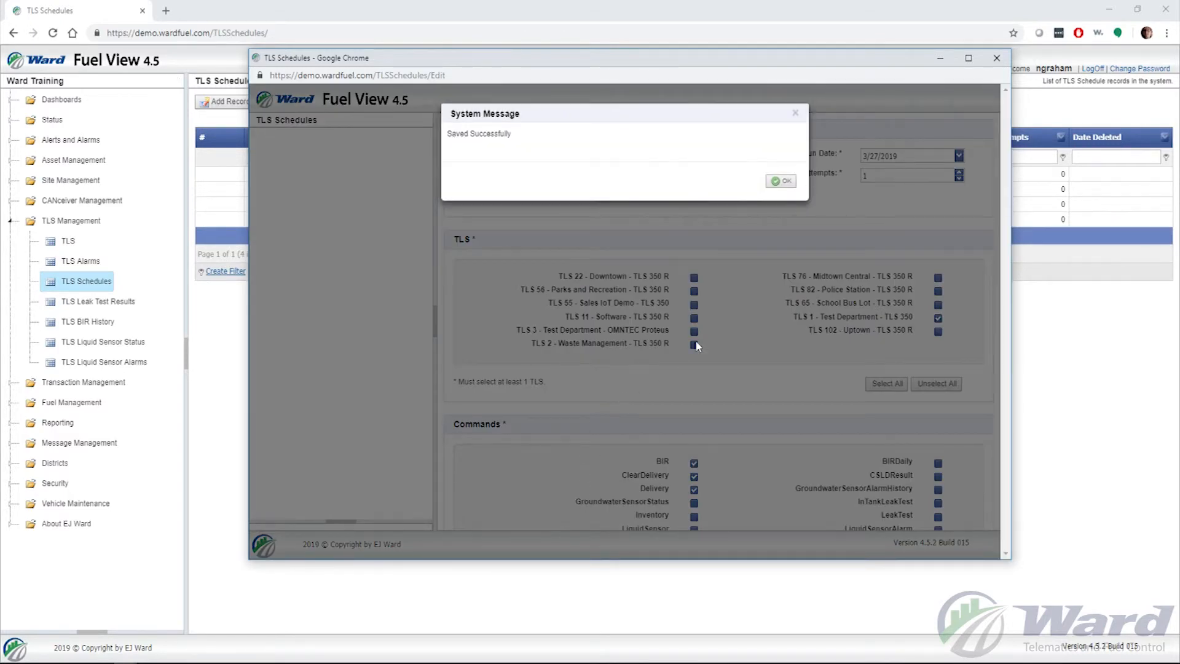
pyautogui.click(781, 182)
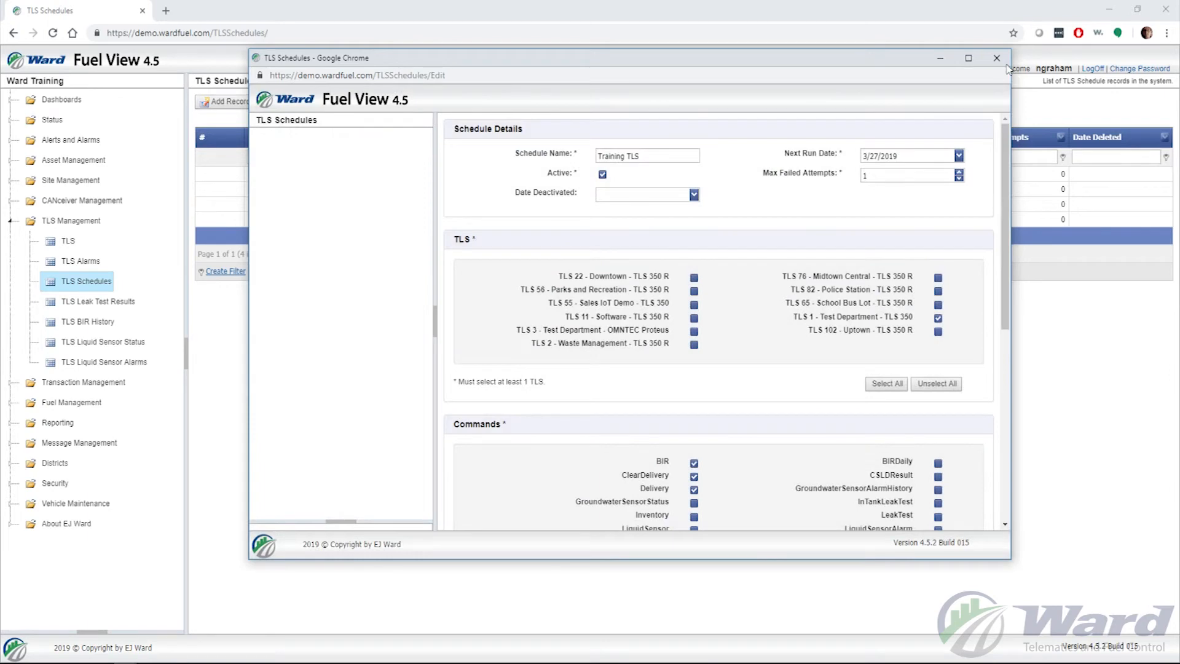
pyautogui.click(997, 58)
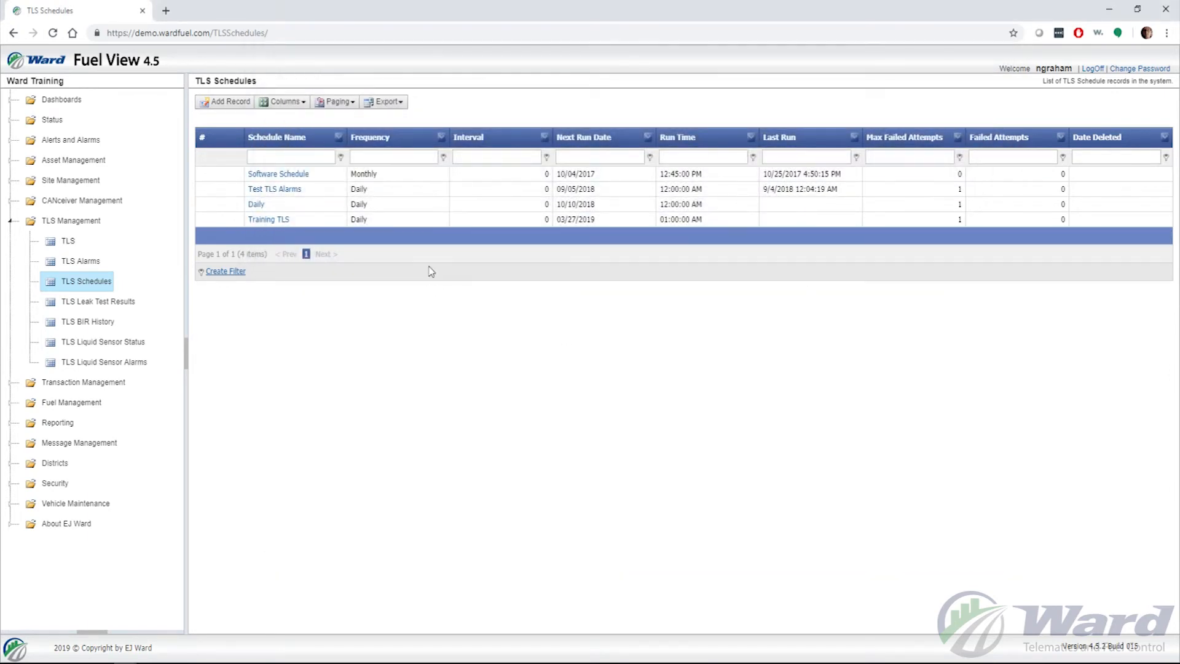
# - Reopen the Training TLS schedule and add TLS 2 - Waste Management - TLS 350 R to it
pyautogui.click(277, 225)
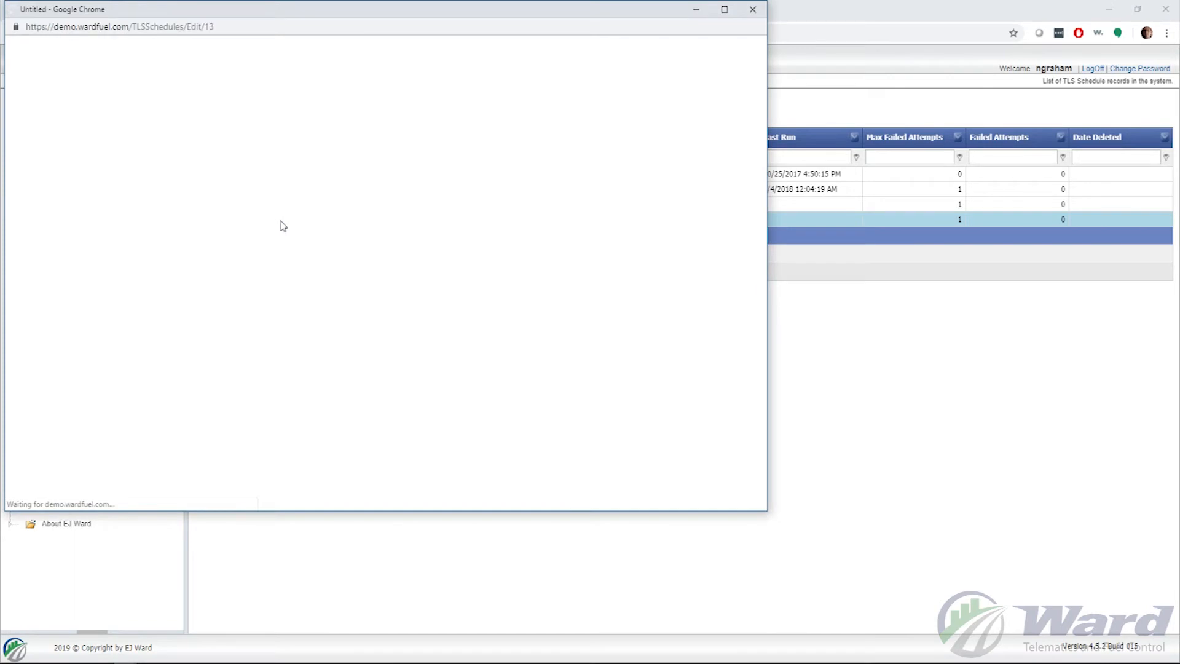
pyautogui.moveTo(418, 17); pyautogui.dragTo(712, 62)
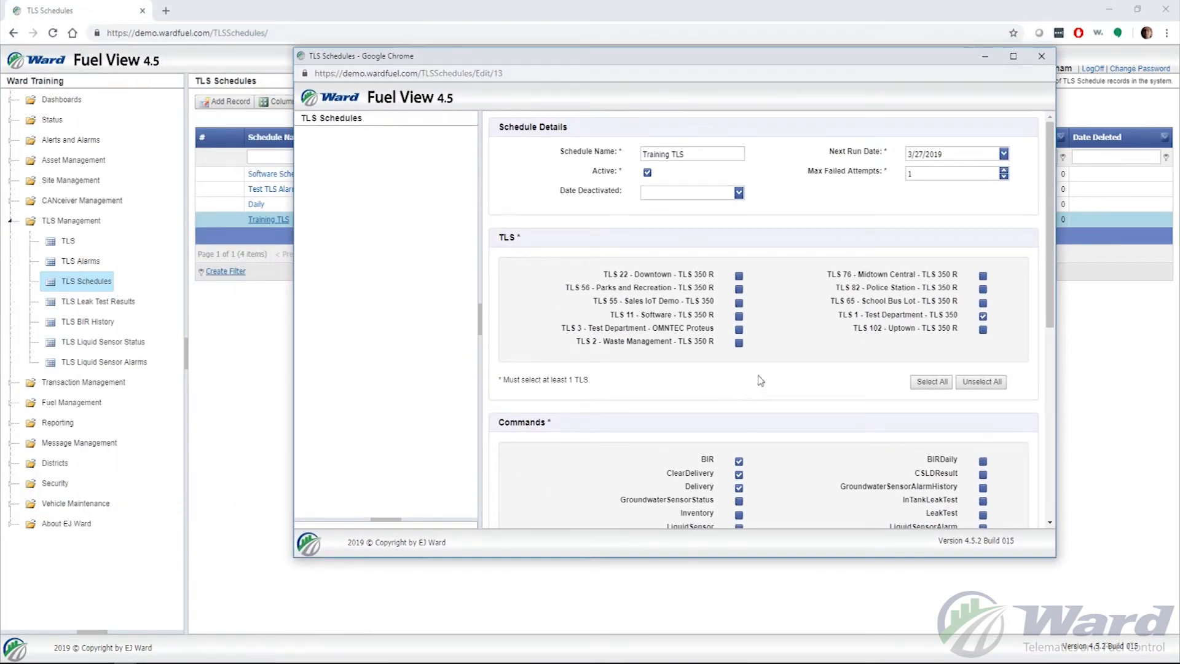
pyautogui.click(739, 343)
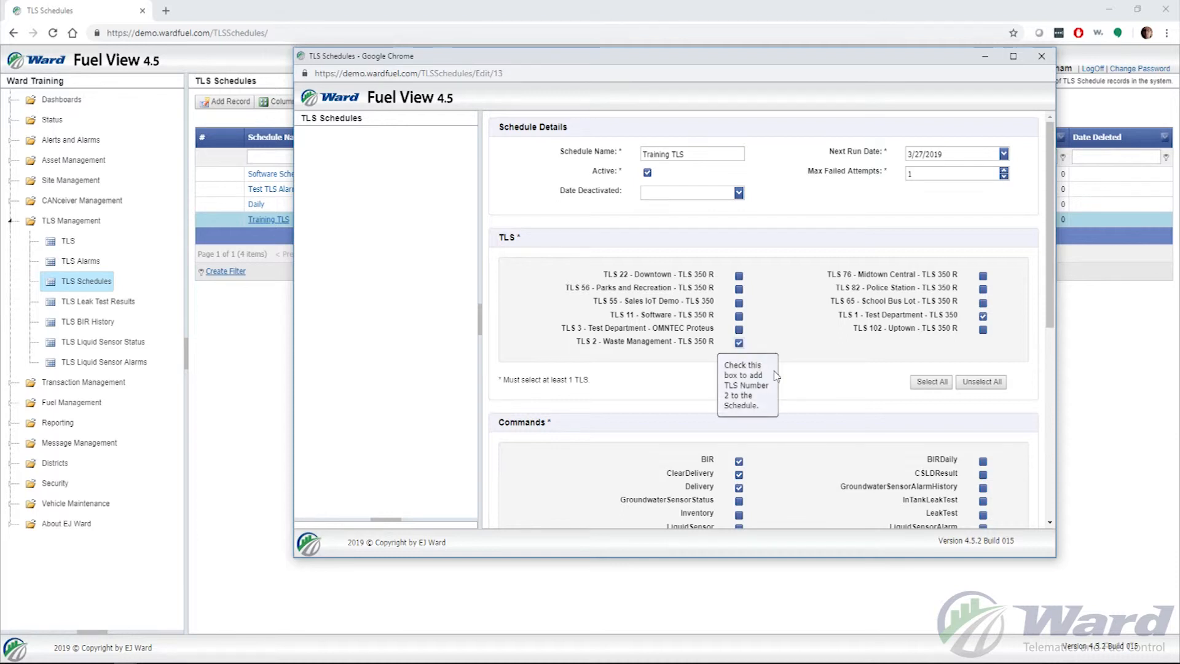
# - Add the LiquidSensor and LiquidSensorAlarm commands to the Training TLS schedule
pyautogui.scroll(-3, 802, 372)
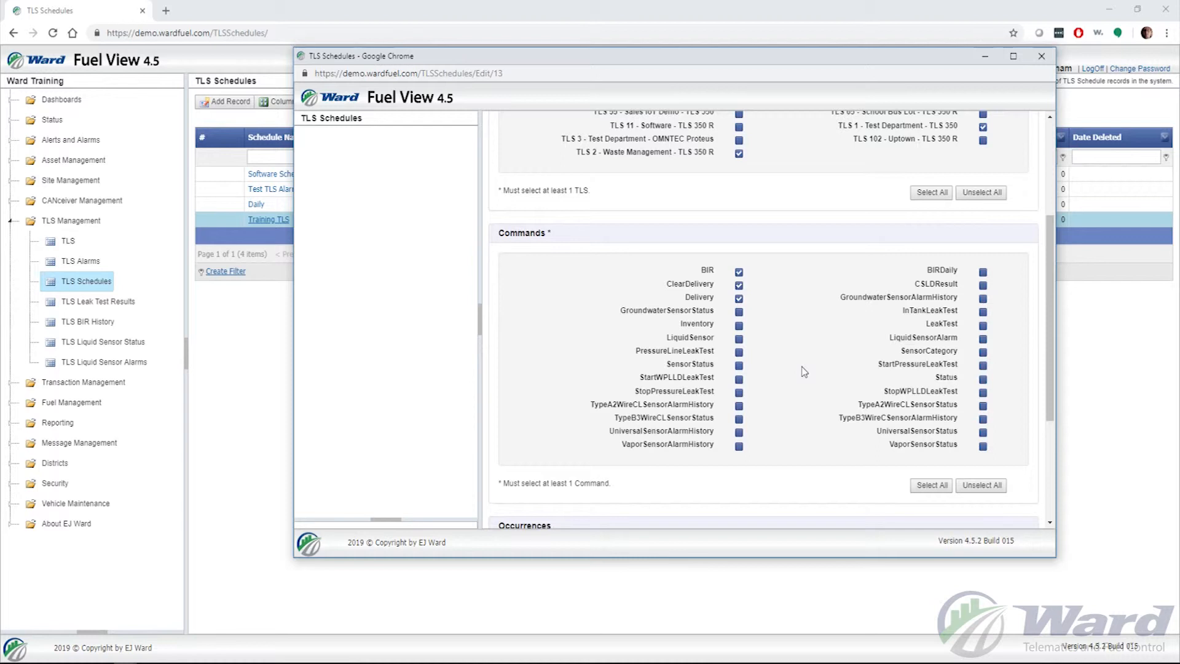
pyautogui.click(984, 366)
pyautogui.click(983, 365)
pyautogui.scroll(-3, 816, 405)
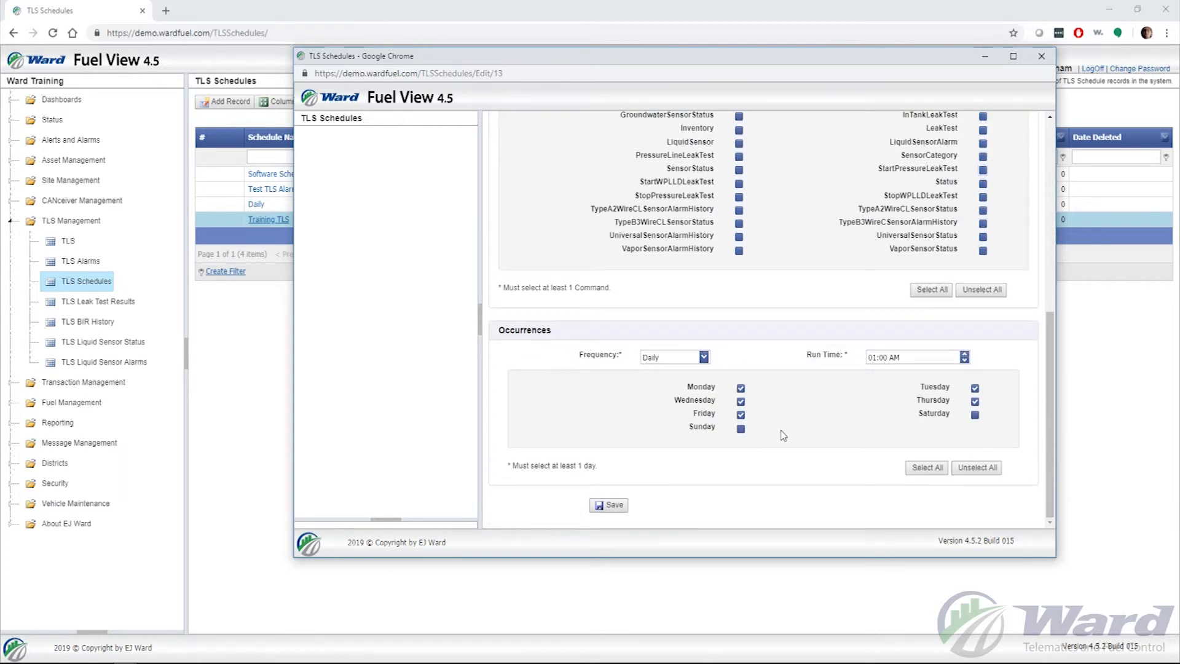
pyautogui.scroll(1, 785, 426)
pyautogui.click(739, 207)
pyautogui.scroll(-1, 797, 362)
pyautogui.scroll(1, 781, 412)
pyautogui.click(983, 208)
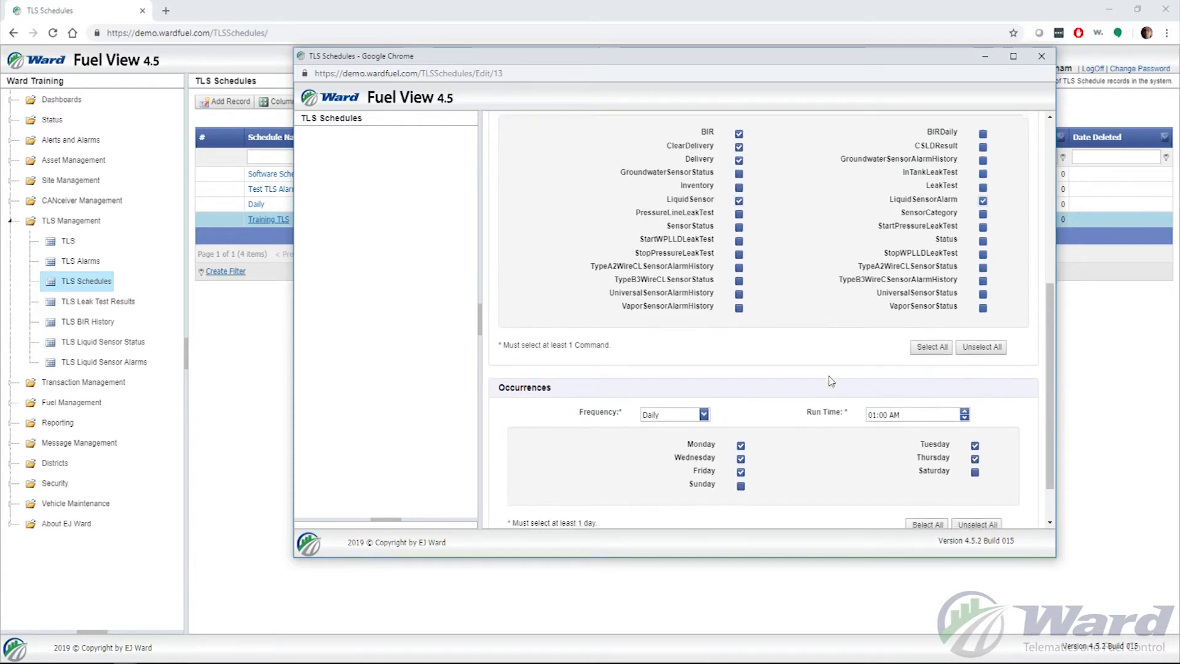
# - Save the changes made to the Training TLS schedule and dismiss the system message
pyautogui.scroll(-1, 830, 380)
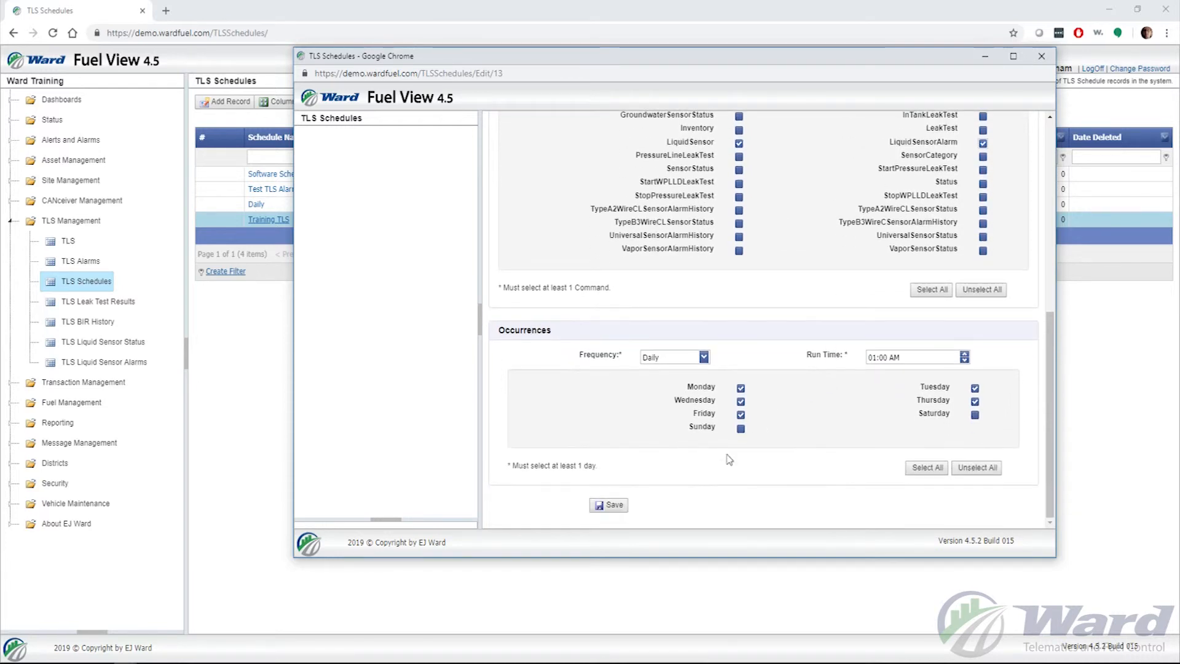
pyautogui.click(613, 507)
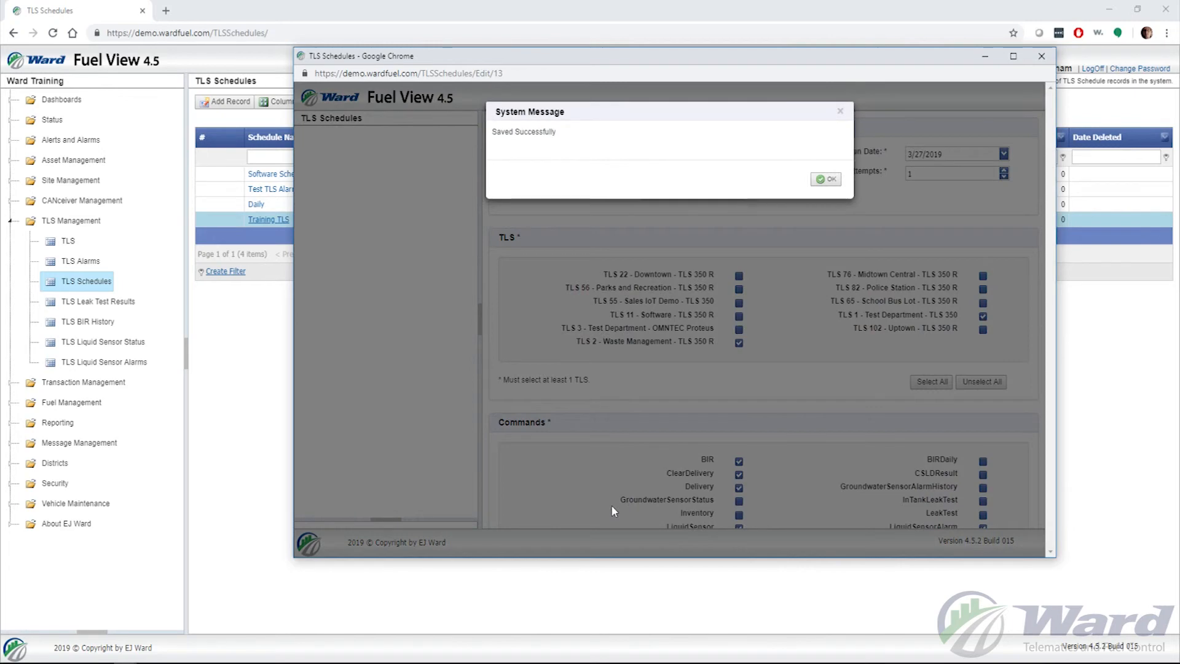
pyautogui.click(825, 179)
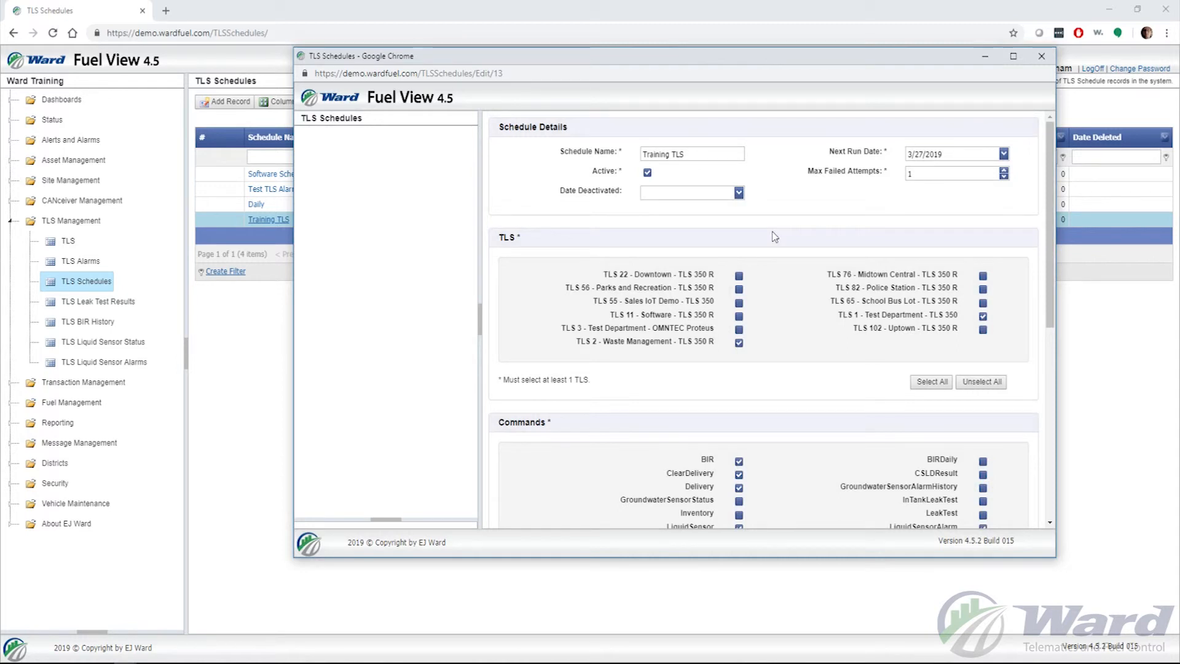
# - Check the Next Run Date calendar of the Training TLS schedule and close its record window
pyautogui.click(1004, 154)
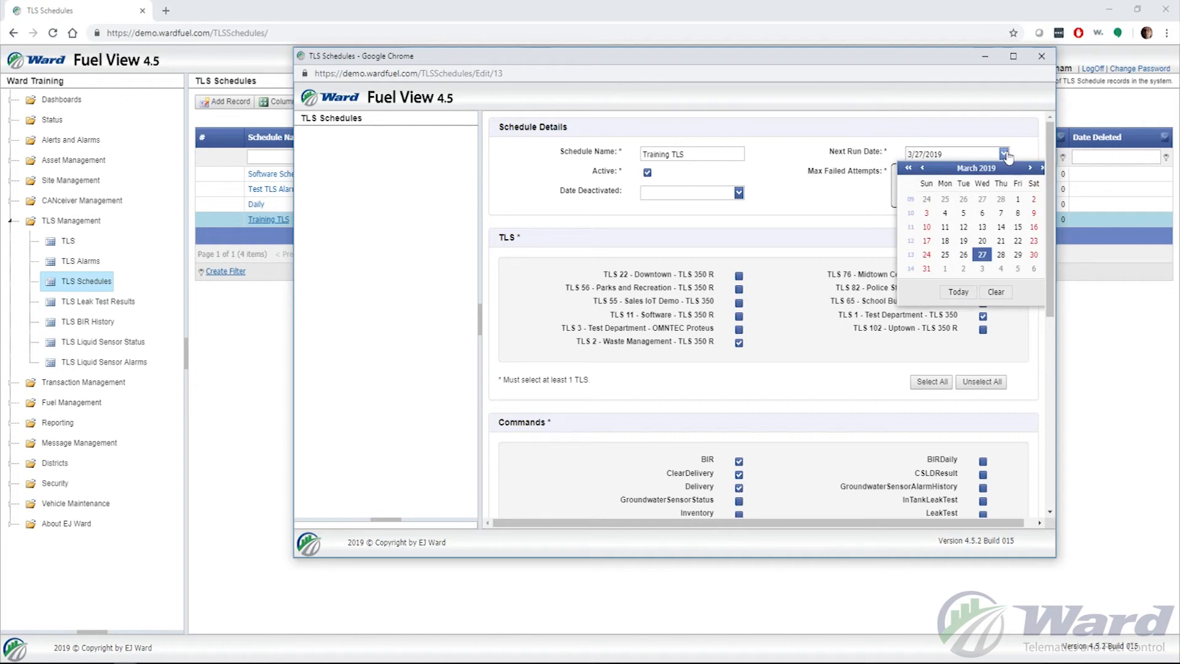
pyautogui.click(1004, 154)
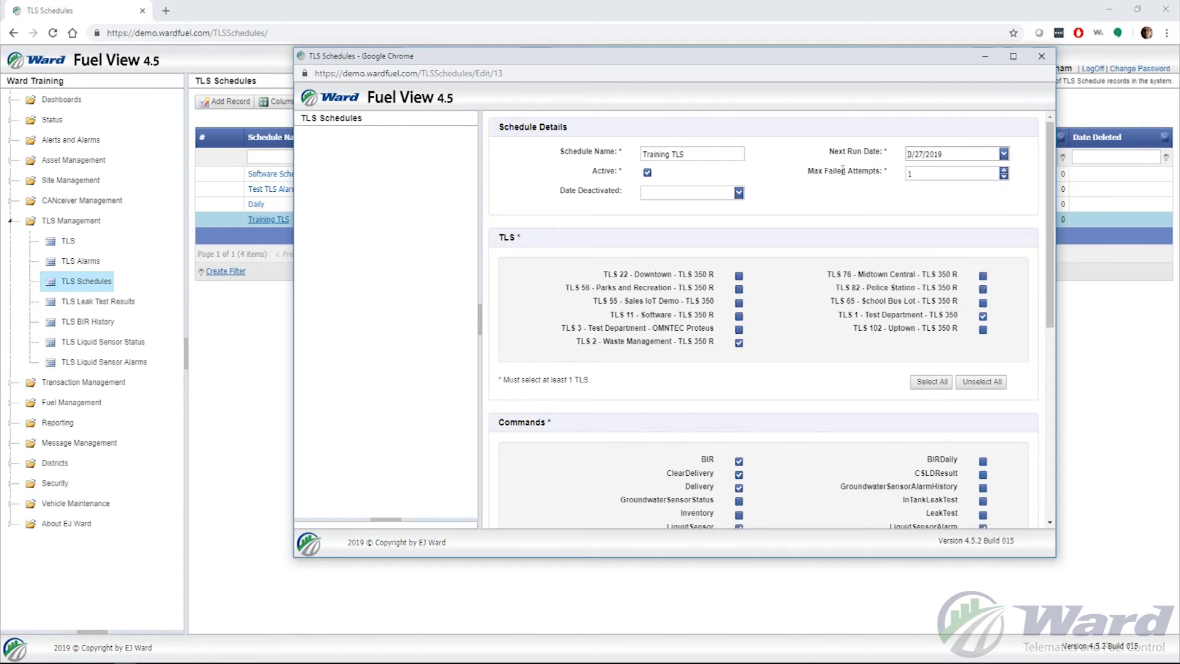
pyautogui.click(1041, 56)
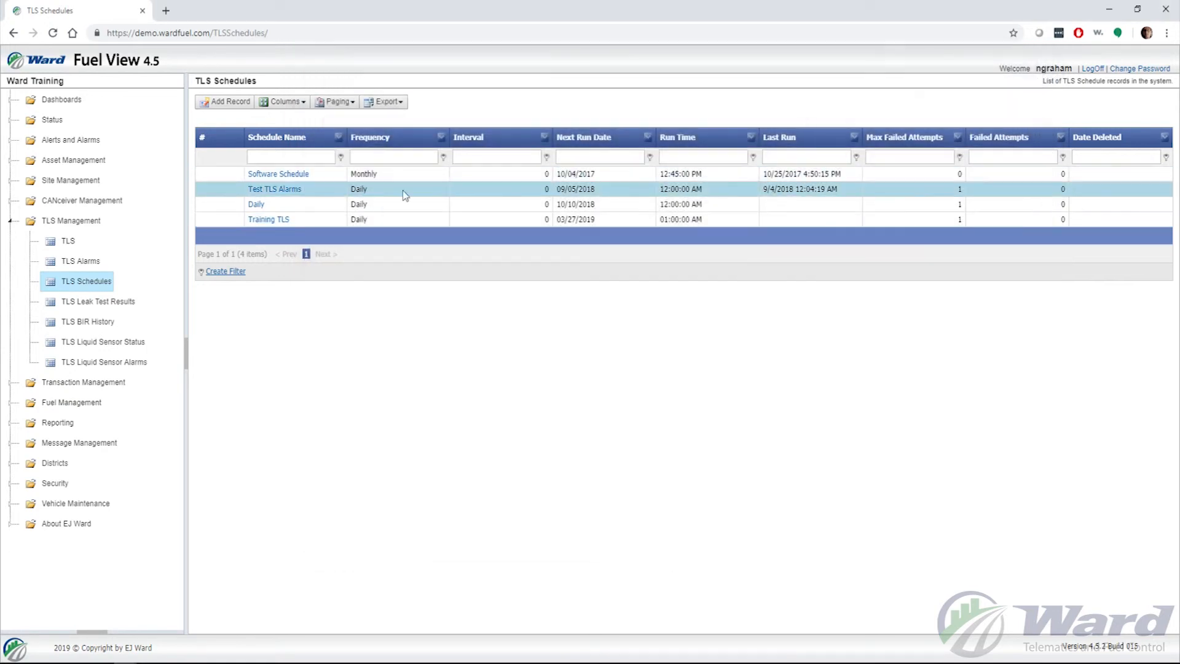
# - Reopen the Training TLS schedule and deactivate it by clearing its Active option
pyautogui.click(261, 220)
pyautogui.moveTo(316, 18); pyautogui.dragTo(578, 37)
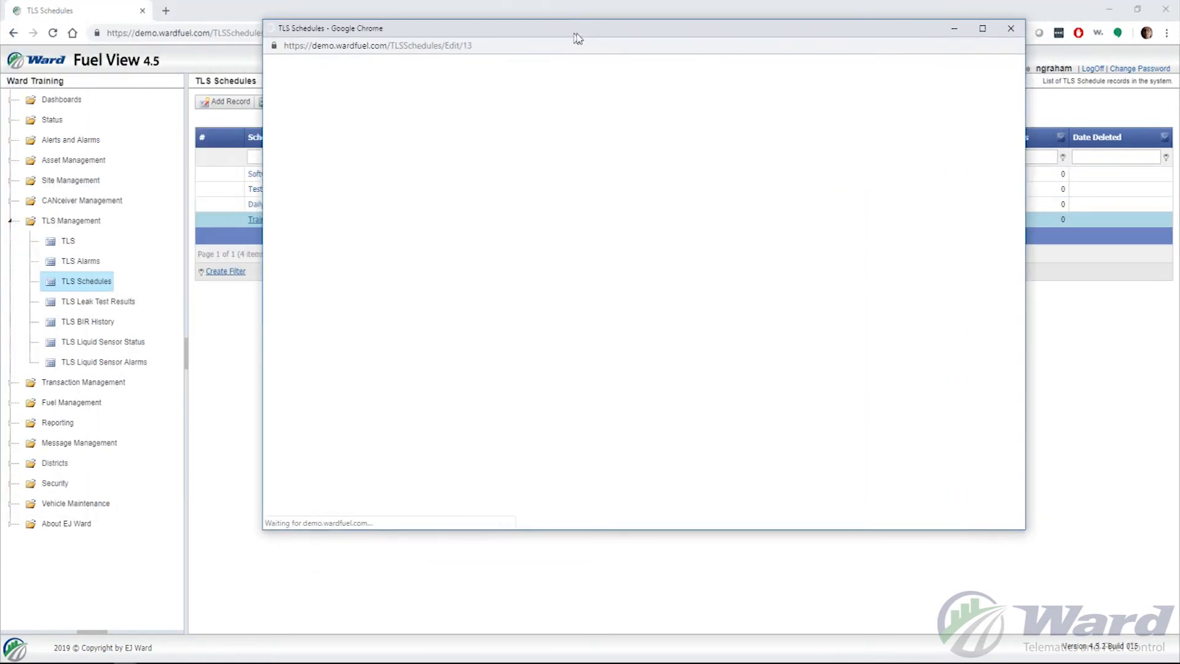
pyautogui.click(622, 144)
pyautogui.scroll(-1, 768, 171)
pyautogui.scroll(-6, 768, 171)
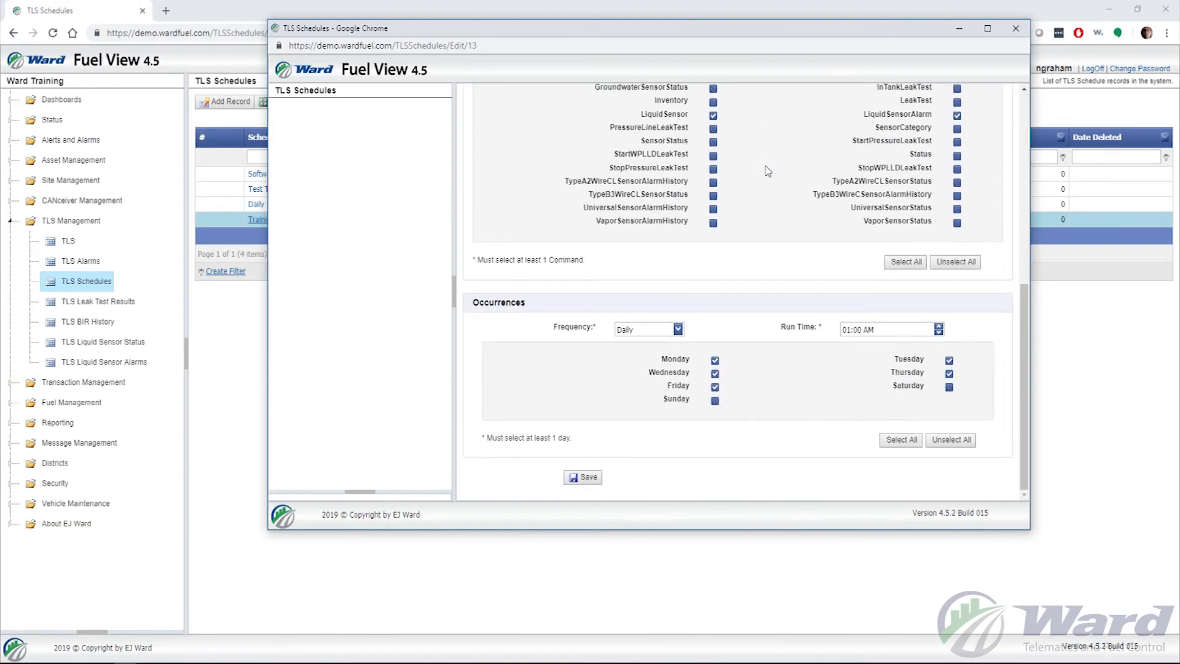
# - Save the deactivated Training TLS schedule and close its record window
pyautogui.click(581, 477)
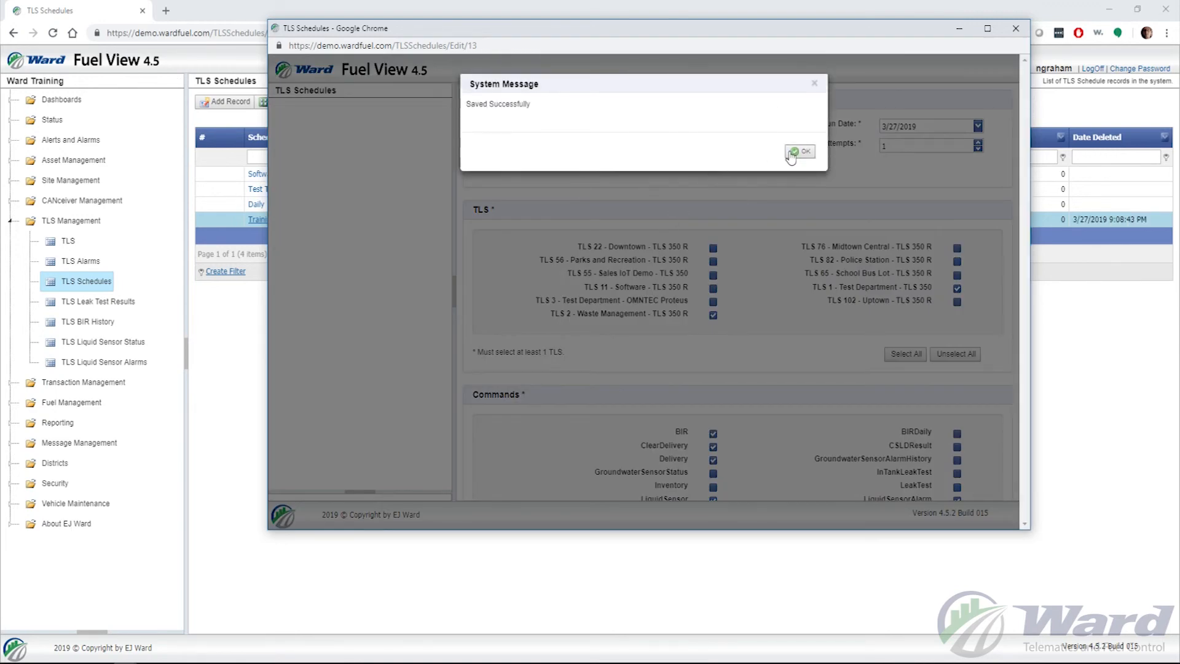
pyautogui.click(799, 152)
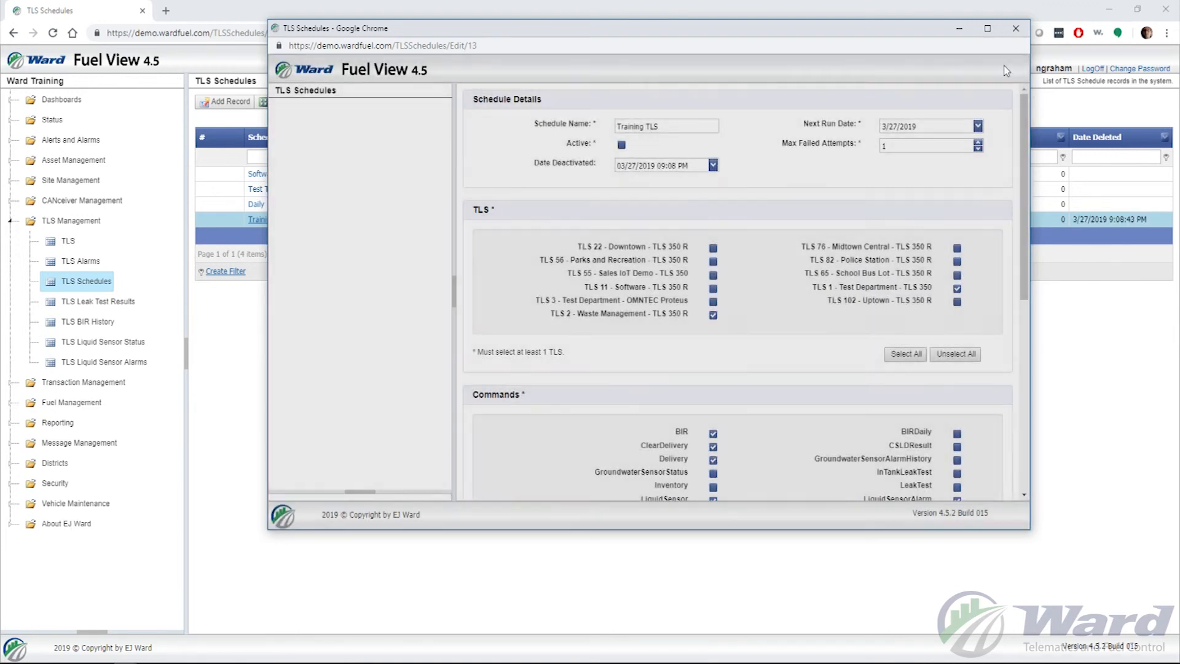
pyautogui.click(1016, 28)
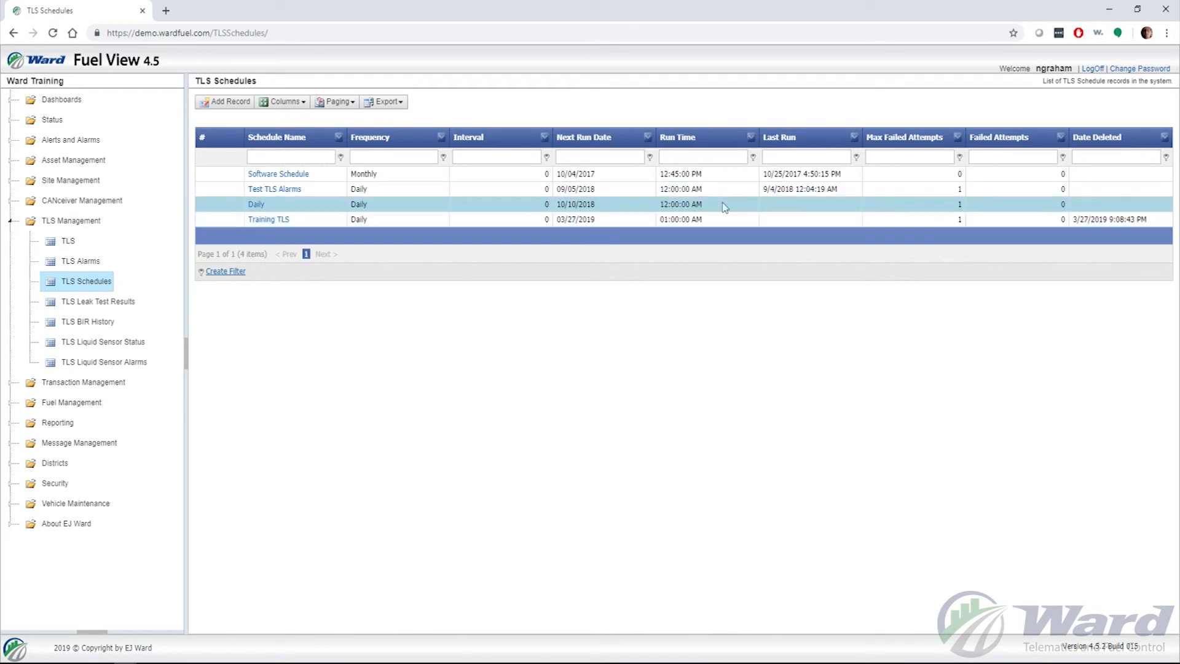
# - Reopen the Training TLS schedule, set it back to Active and save it
pyautogui.click(279, 221)
pyautogui.moveTo(421, 17); pyautogui.dragTo(708, 49)
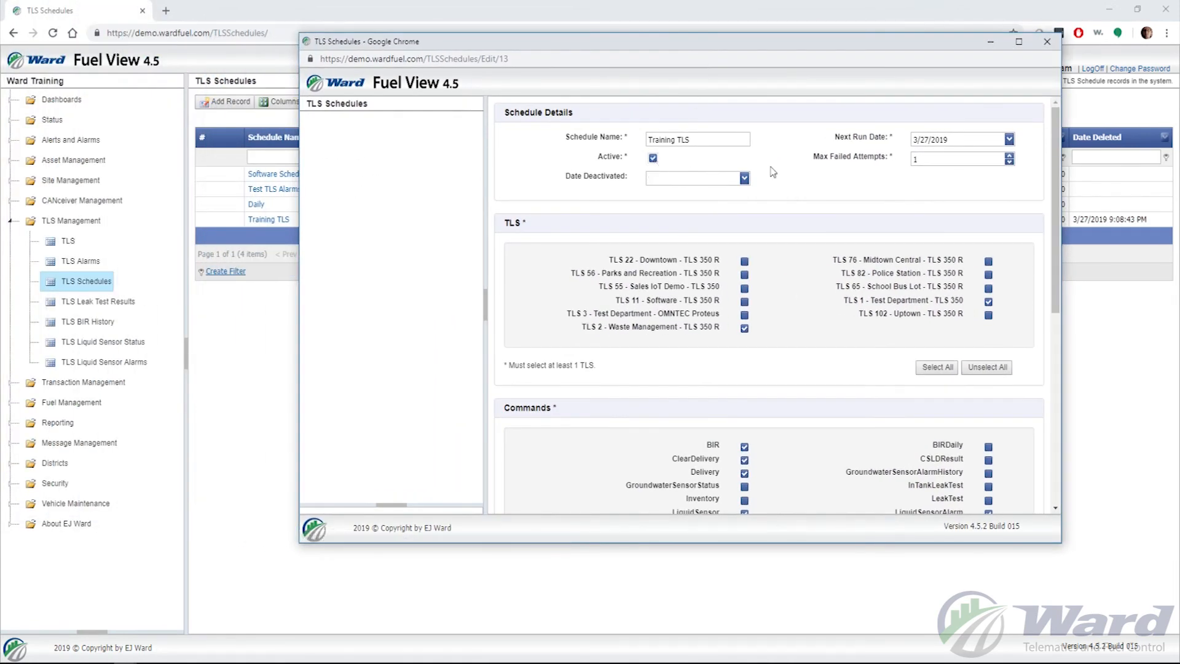
pyautogui.scroll(-6, 782, 203)
pyautogui.click(615, 490)
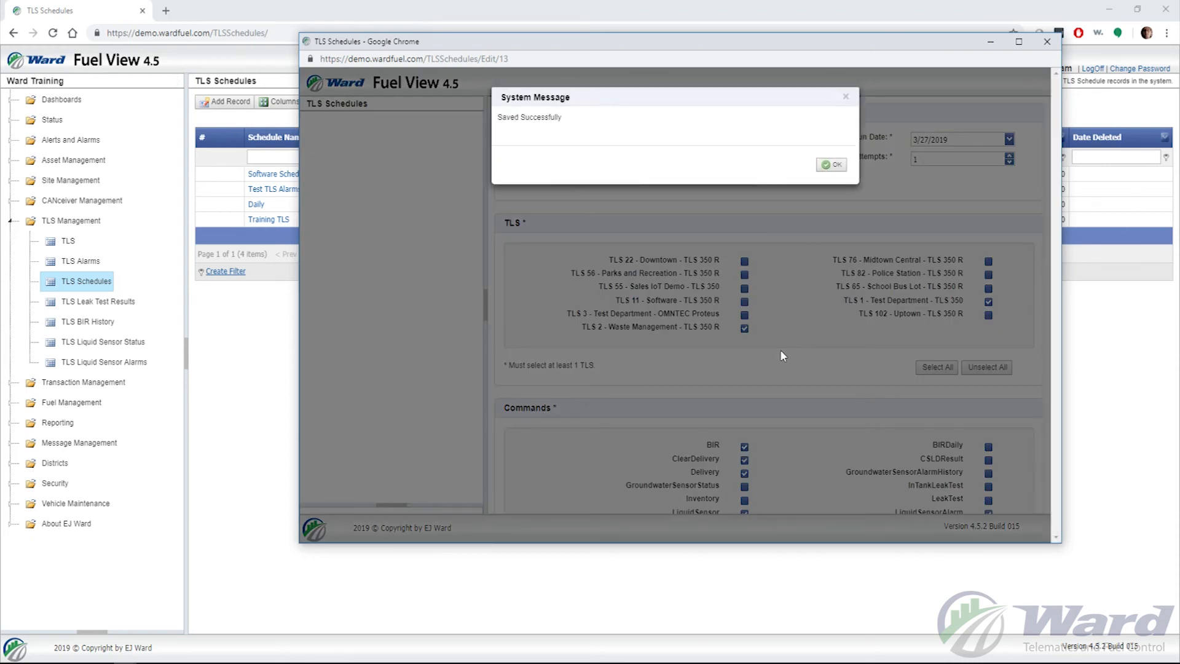
pyautogui.click(832, 166)
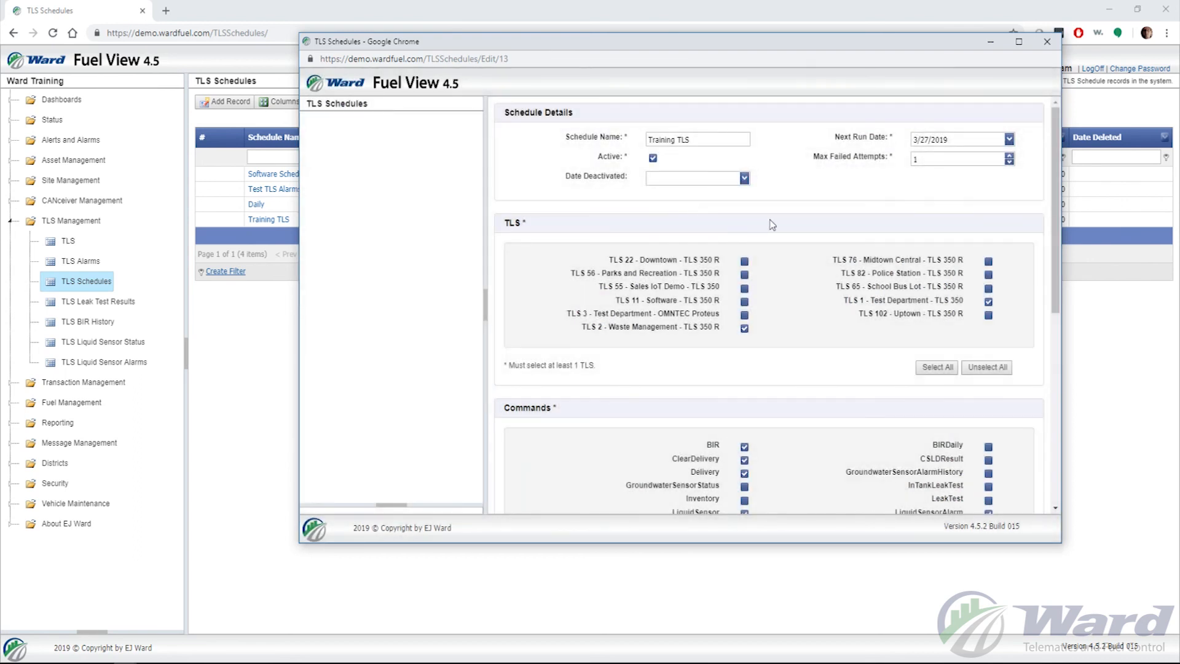